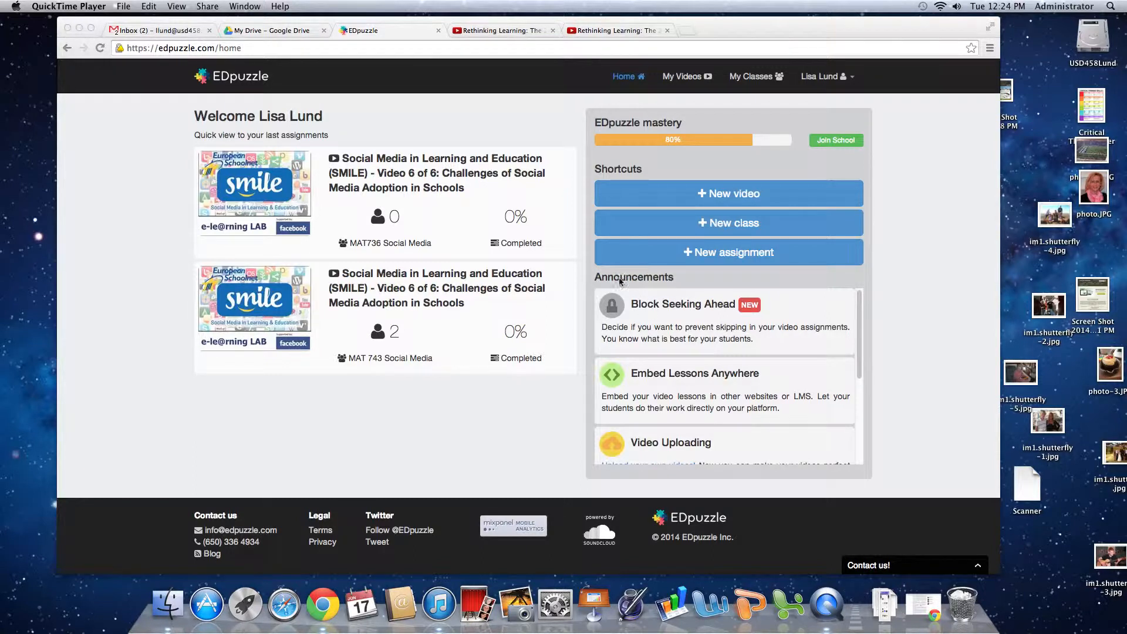
# Step: Start a new class in My Classes and name it "Math - Hour 1"
pyautogui.click(759, 81)
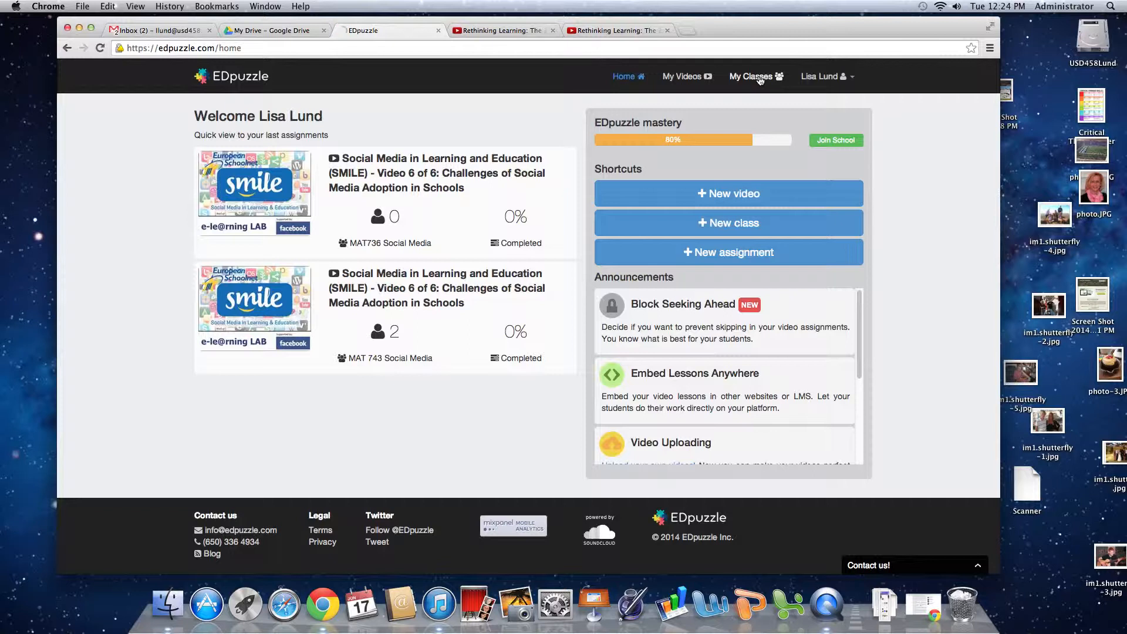
pyautogui.click(759, 81)
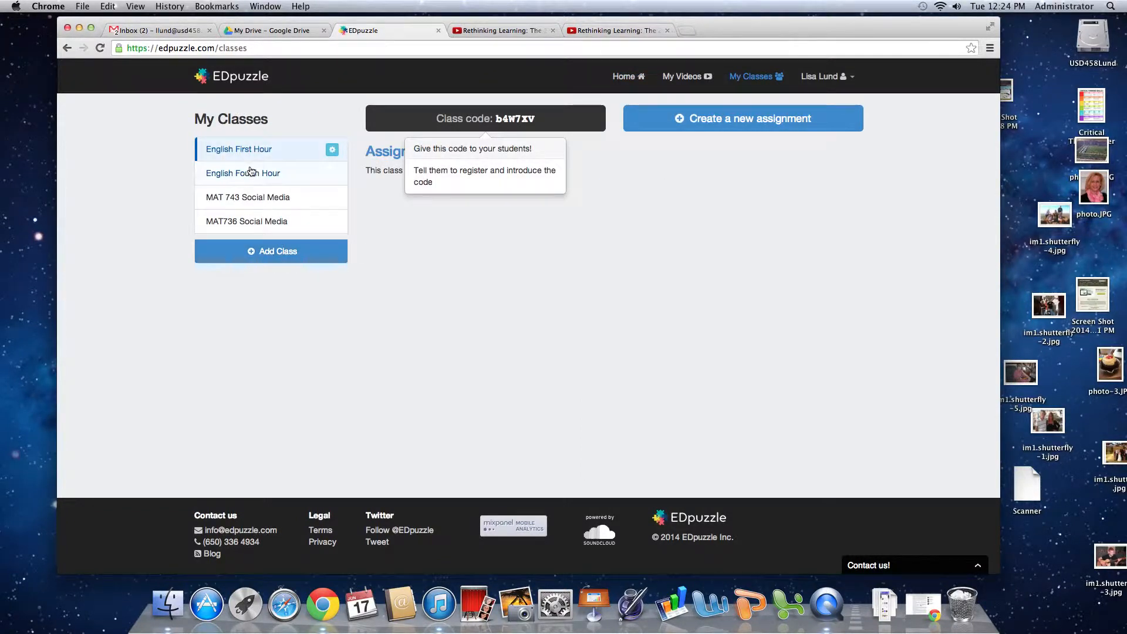
pyautogui.click(294, 252)
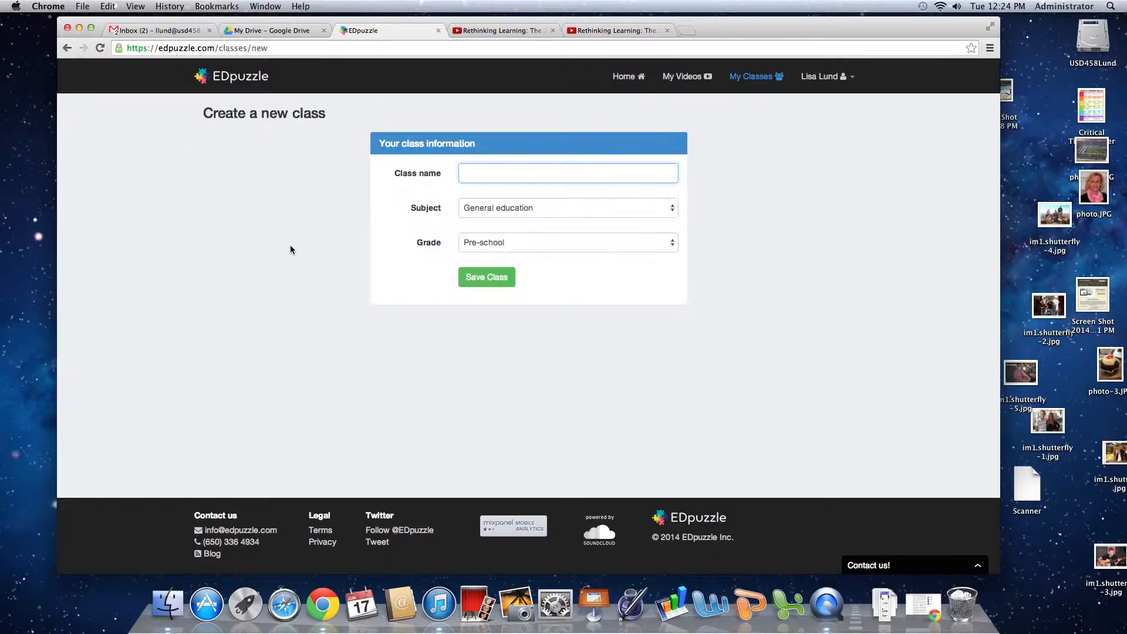
pyautogui.write('Se')
pyautogui.press('Tab')
# Step: Set the class subject to Math, choose a grade, and save the class
pyautogui.click(626, 207)
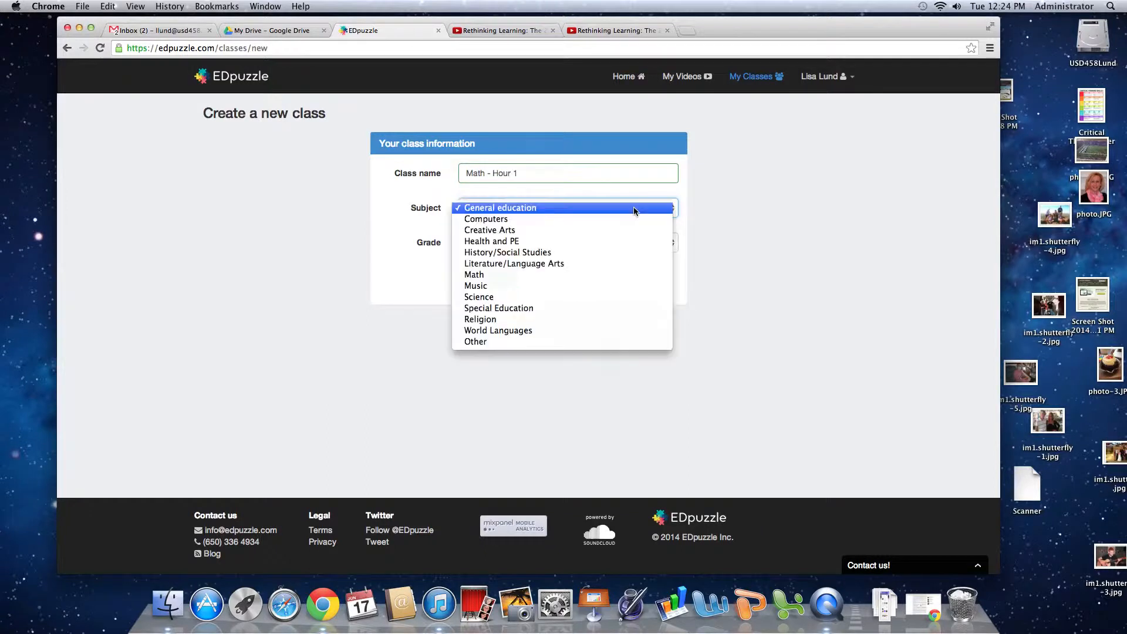
pyautogui.click(508, 276)
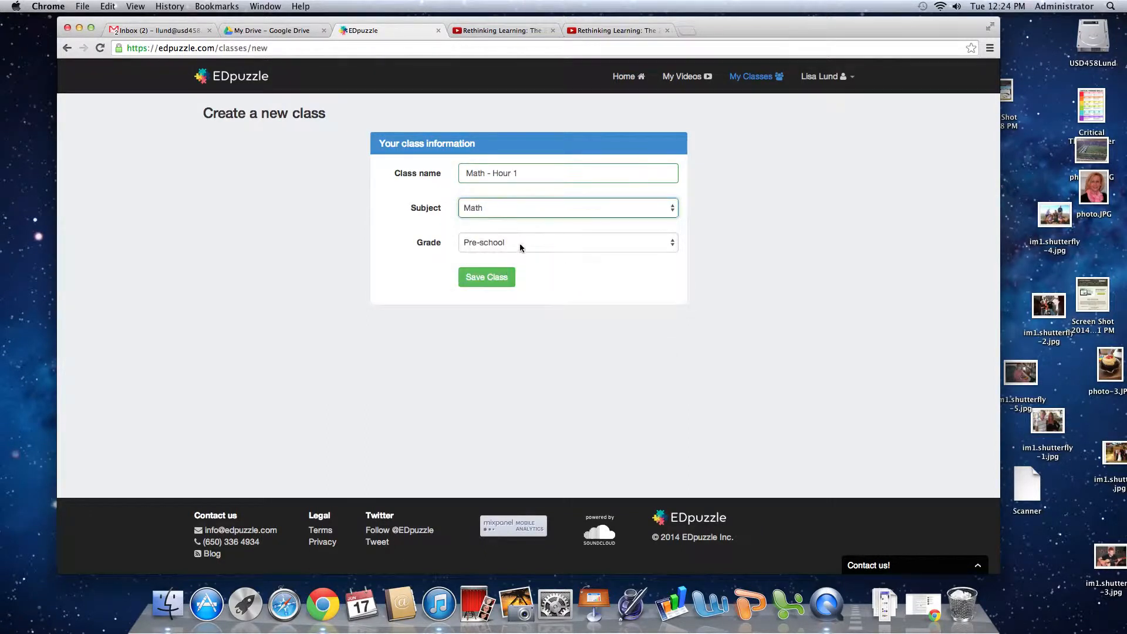
pyautogui.click(521, 243)
pyautogui.click(502, 354)
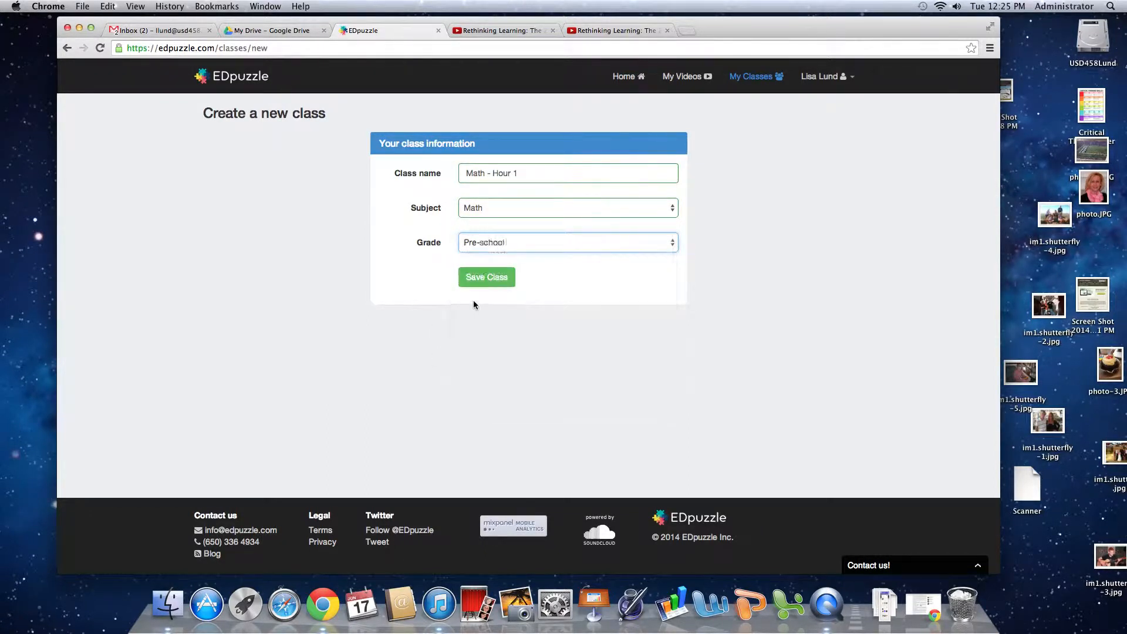
pyautogui.click(489, 277)
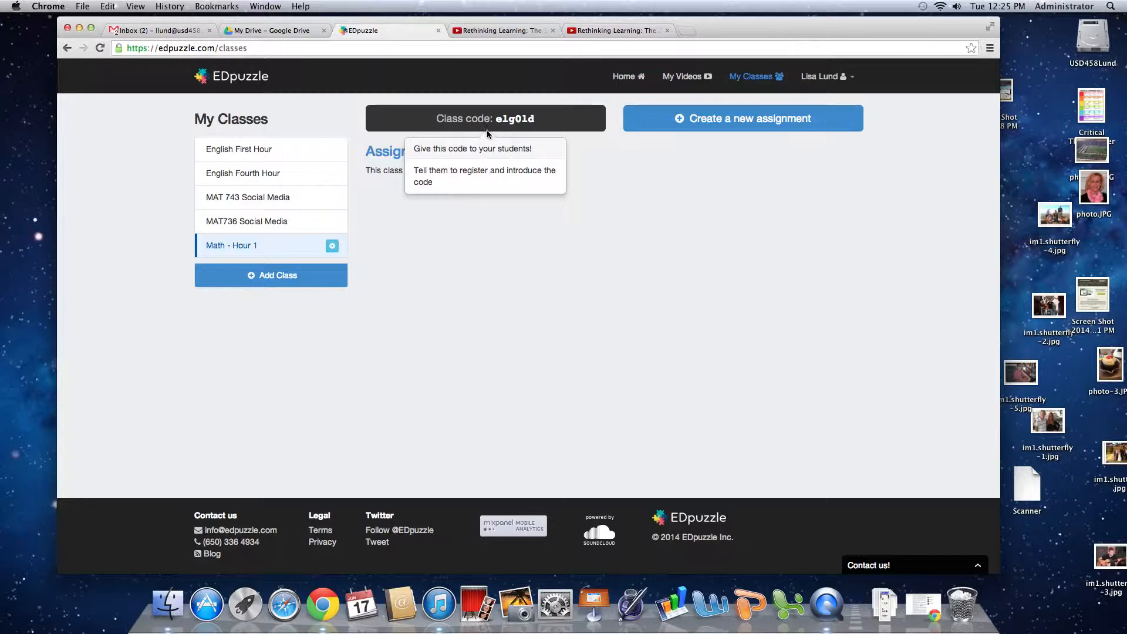
pyautogui.click(687, 77)
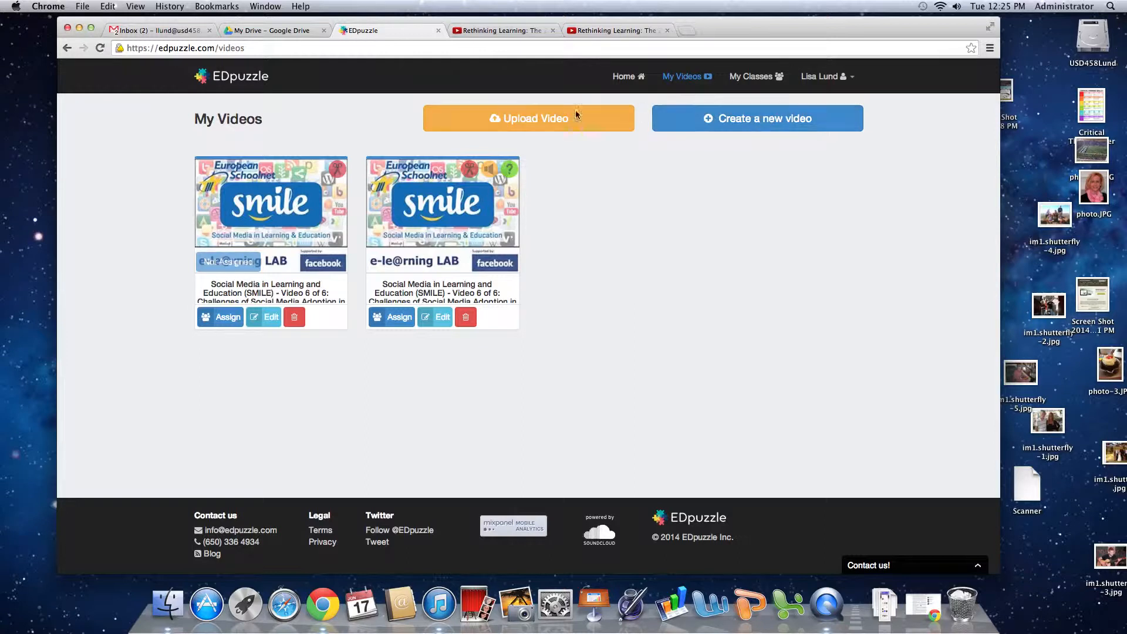
pyautogui.click(736, 121)
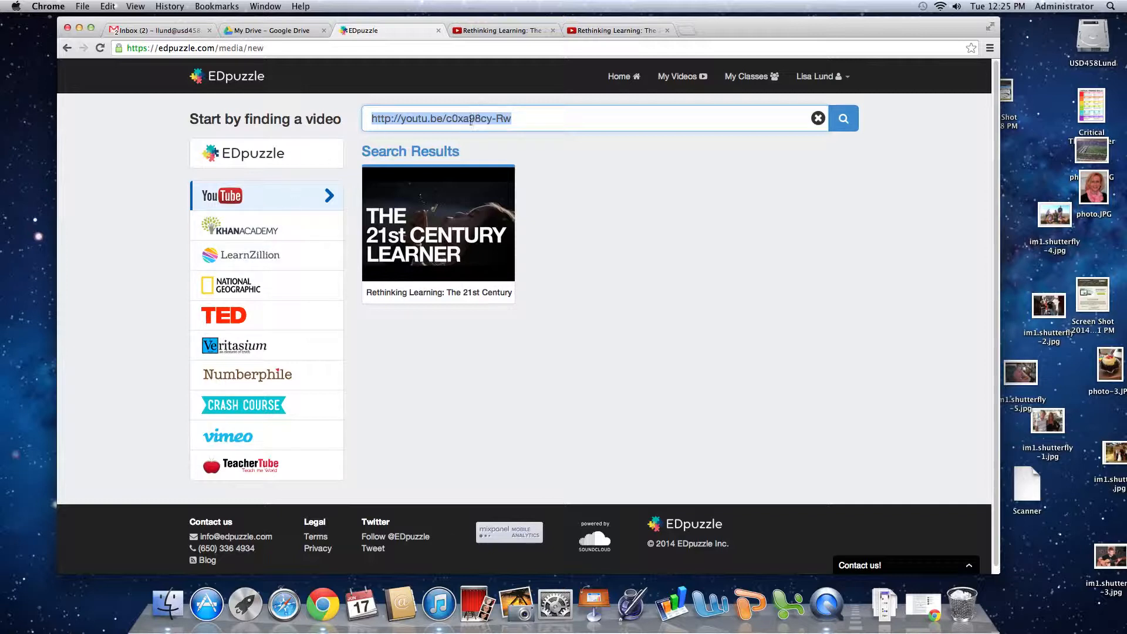
pyautogui.click(598, 30)
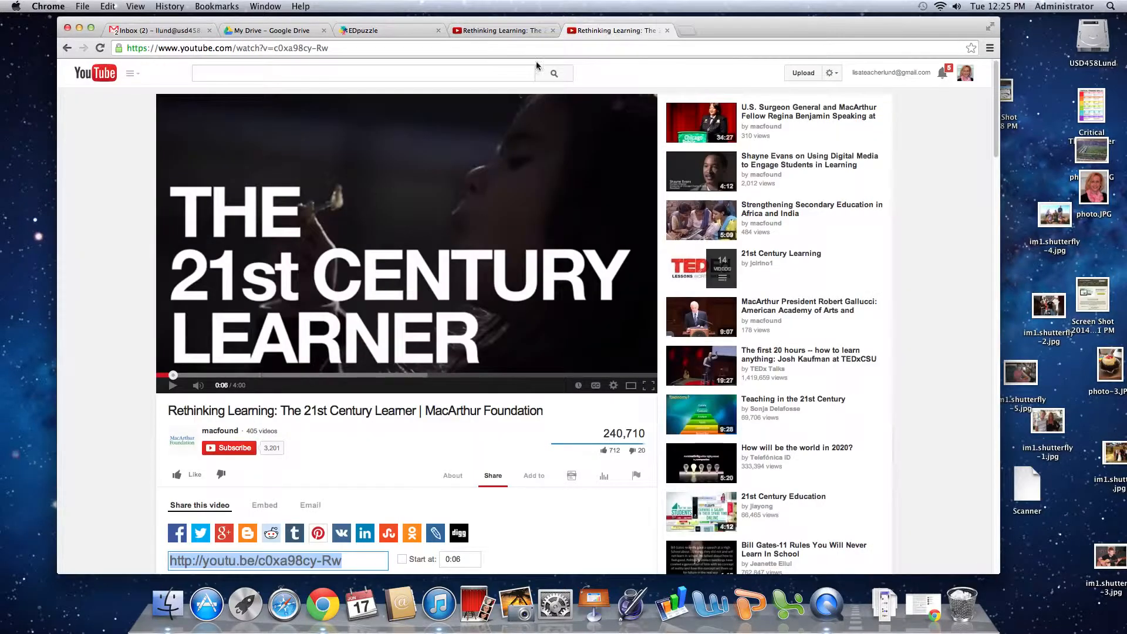
pyautogui.scroll(-3, 385, 451)
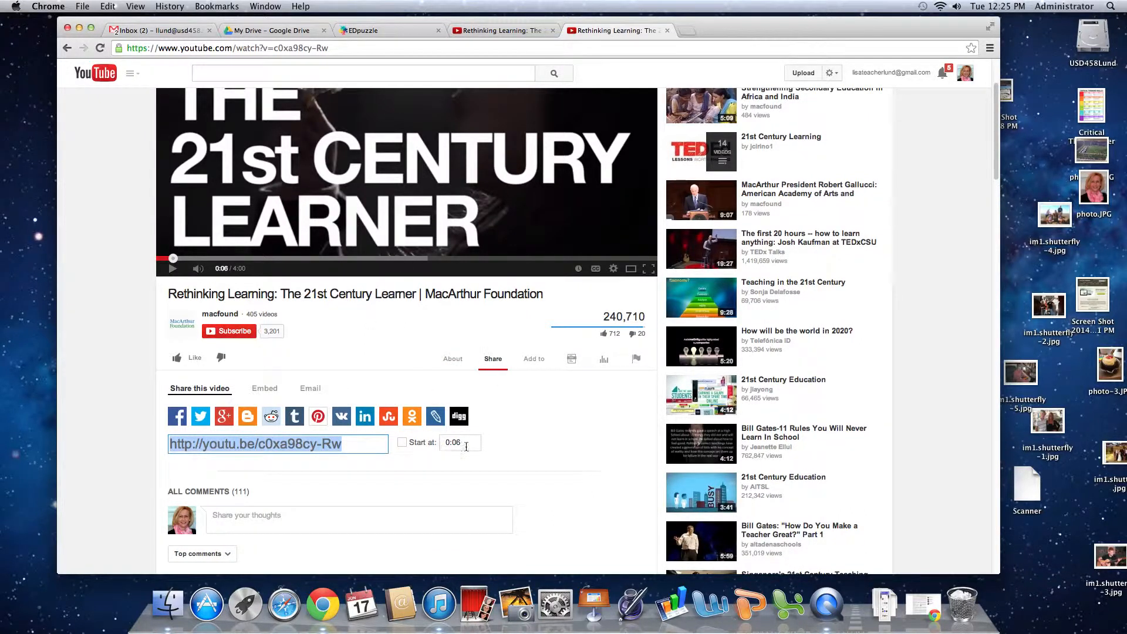
pyautogui.click(407, 30)
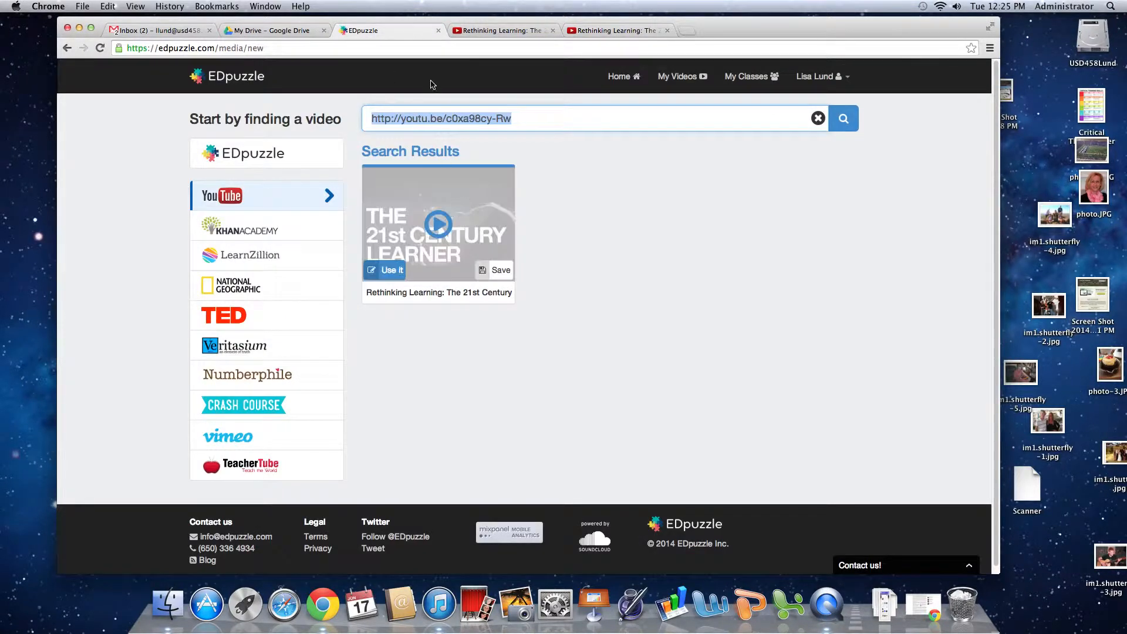
pyautogui.moveTo(440, 259)
pyautogui.click(392, 271)
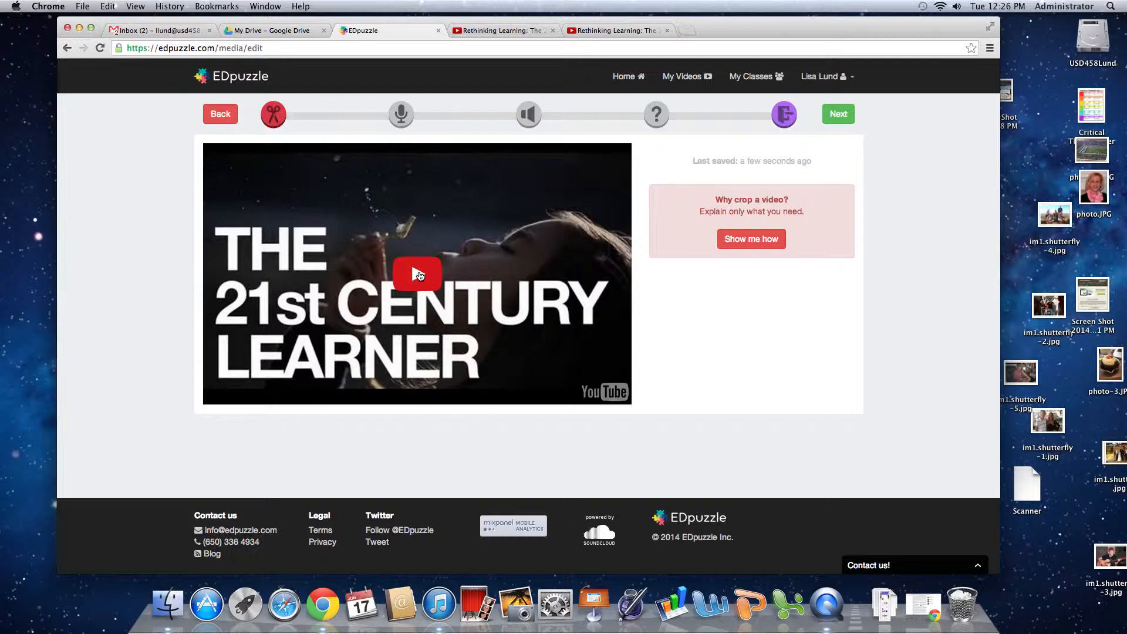
# Step: Try cropping the video to its first 32 seconds, and restore the full 04:01 range with the playhead at the start
pyautogui.click(418, 274)
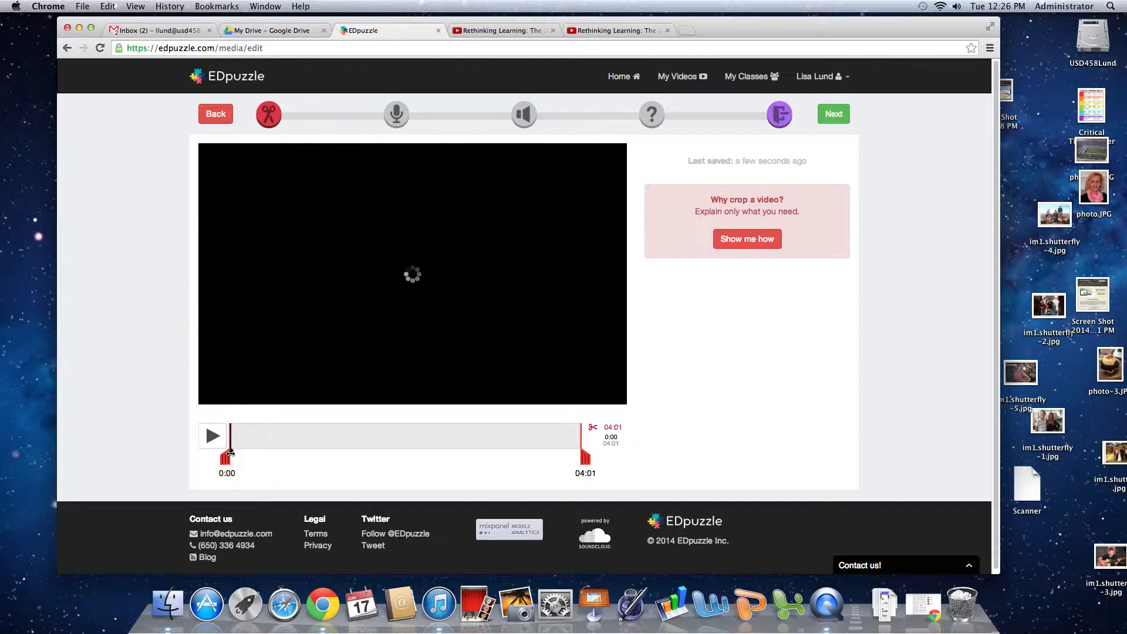
pyautogui.moveTo(227, 459)
pyautogui.mouseDown()
pyautogui.moveTo(252, 459)
pyautogui.moveTo(225, 459)
pyautogui.mouseUp()
pyautogui.moveTo(414, 461); pyautogui.dragTo(283, 460)
pyautogui.click(270, 439)
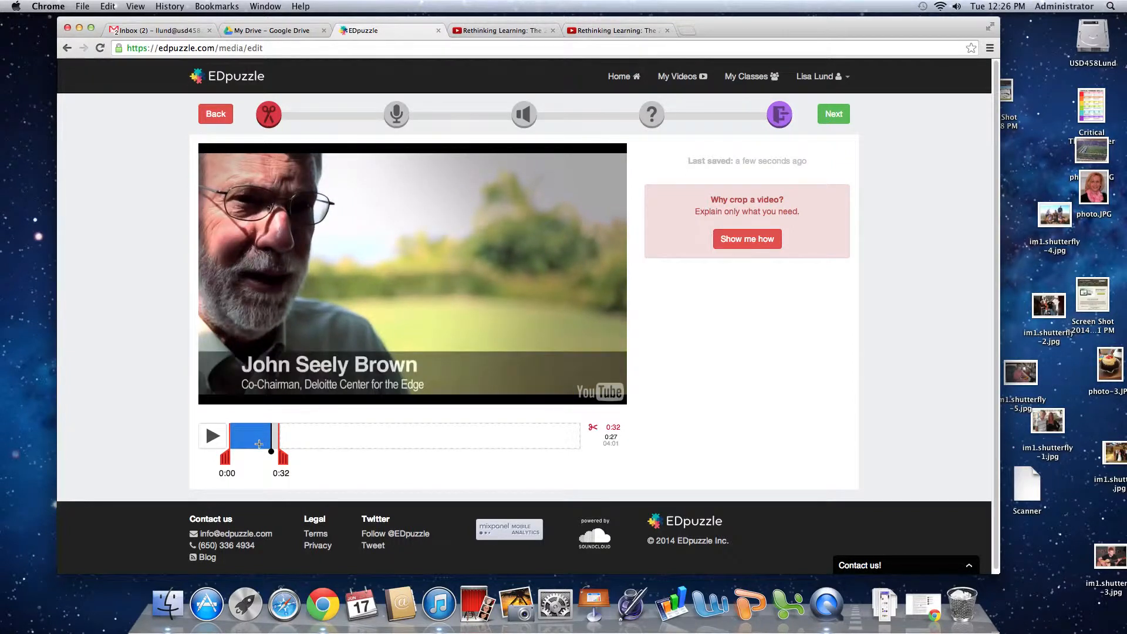
pyautogui.moveTo(283, 459); pyautogui.dragTo(627, 453)
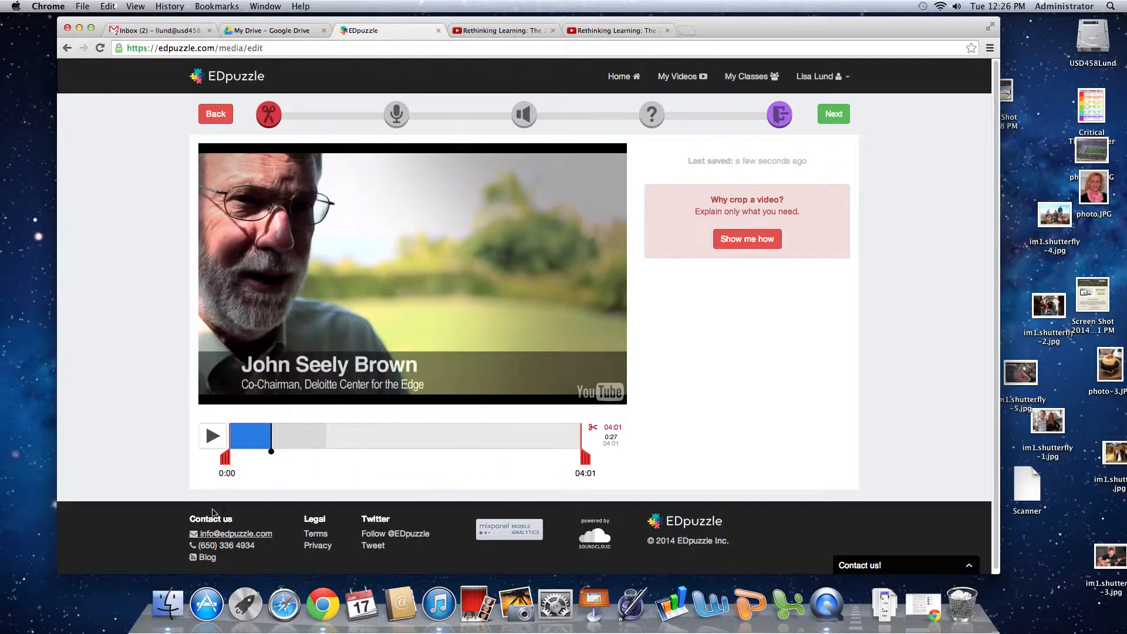
pyautogui.moveTo(267, 452); pyautogui.dragTo(224, 454)
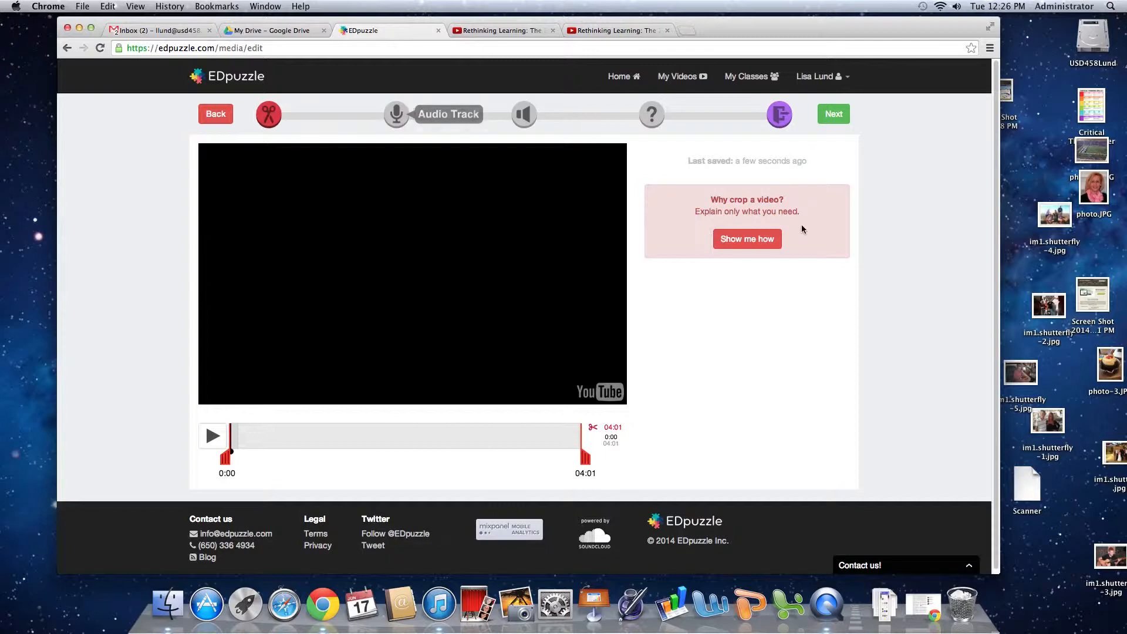
# Step: Skip the audio track, go to the audio notes stage, allow microphone access, and record a note at 0:00
pyautogui.click(834, 114)
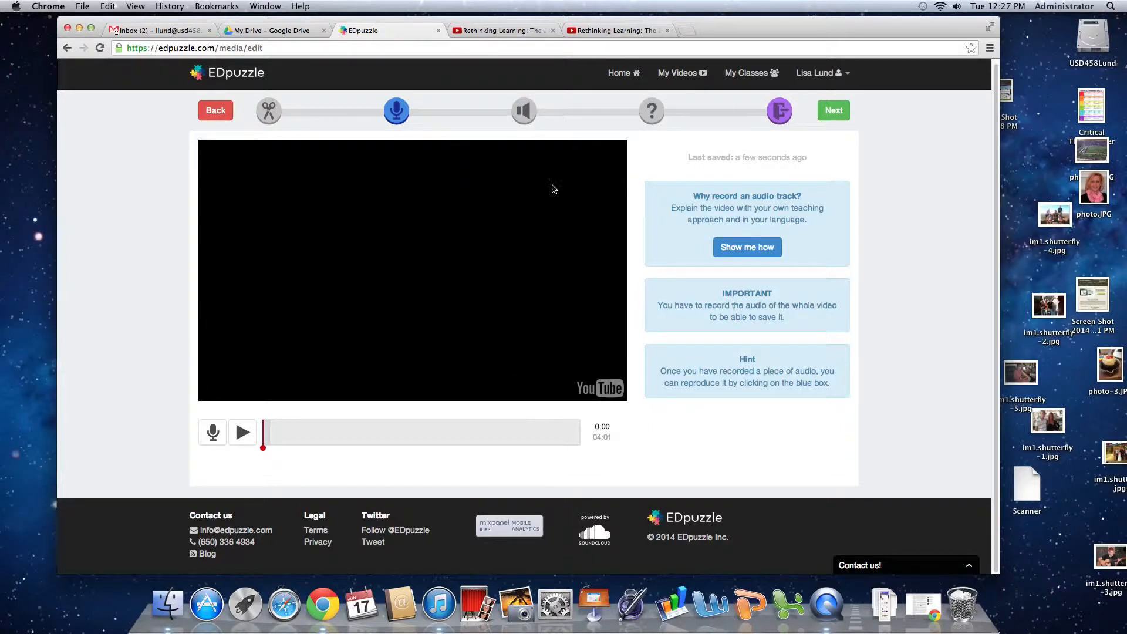
pyautogui.click(525, 111)
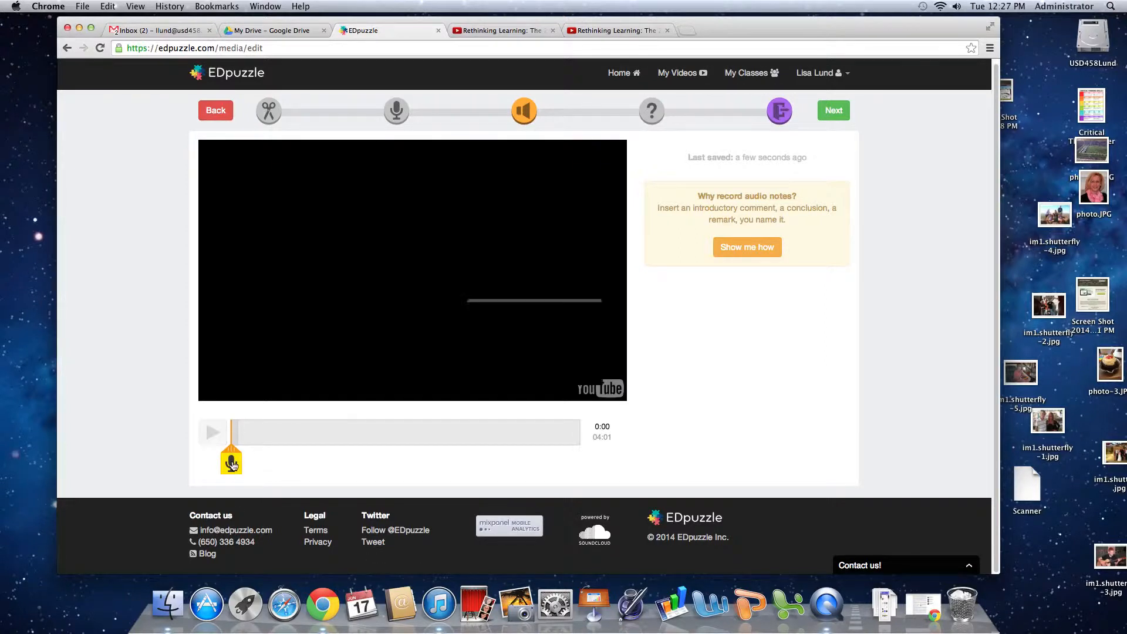
pyautogui.click(232, 466)
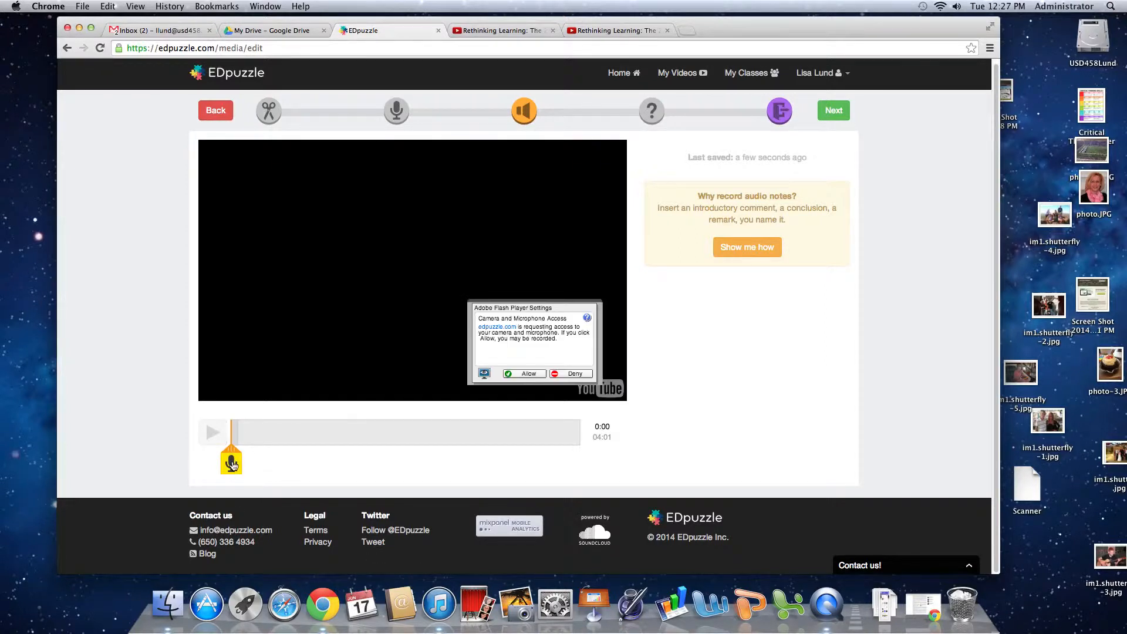
pyautogui.click(527, 374)
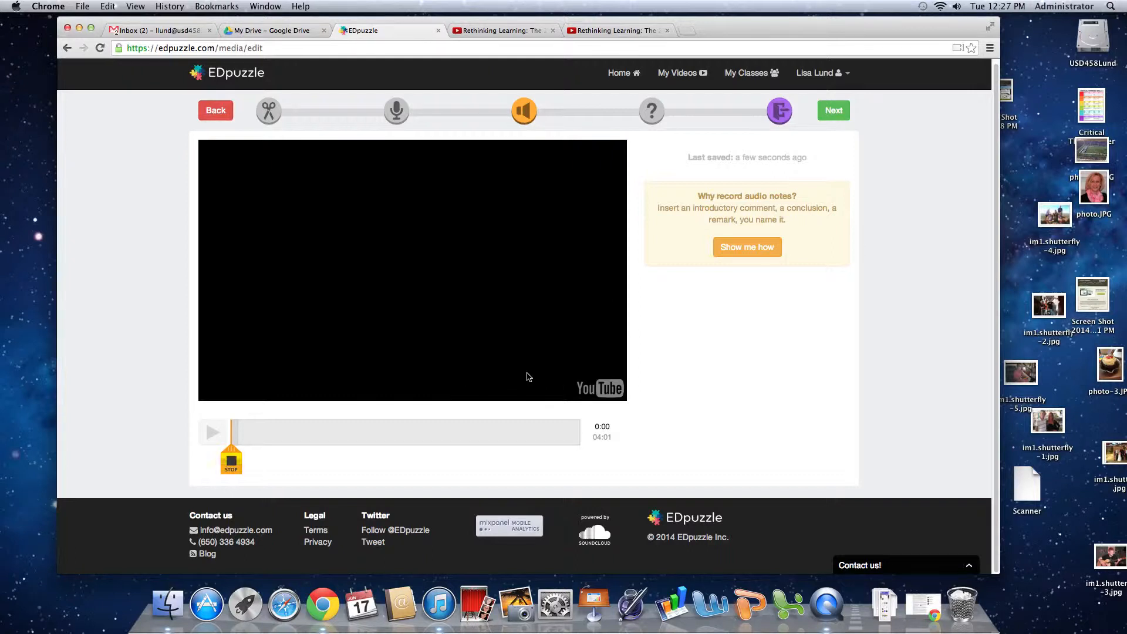
pyautogui.click(231, 464)
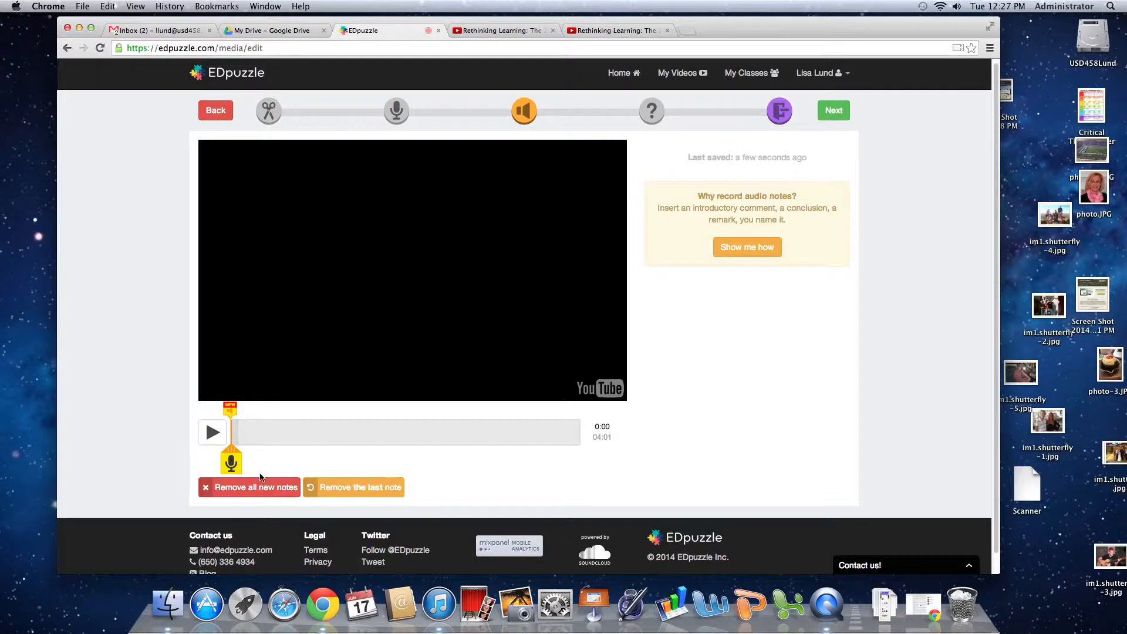
# Step: Remove all new audio notes and record a replacement note at the start of the video
pyautogui.click(253, 490)
pyautogui.click(232, 465)
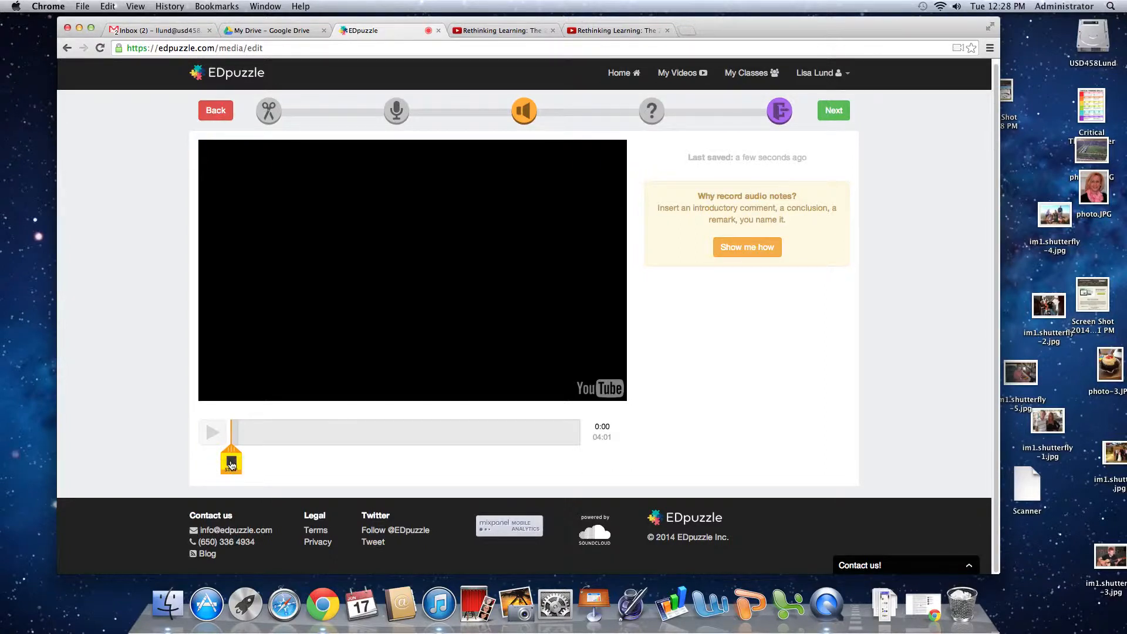
pyautogui.click(232, 465)
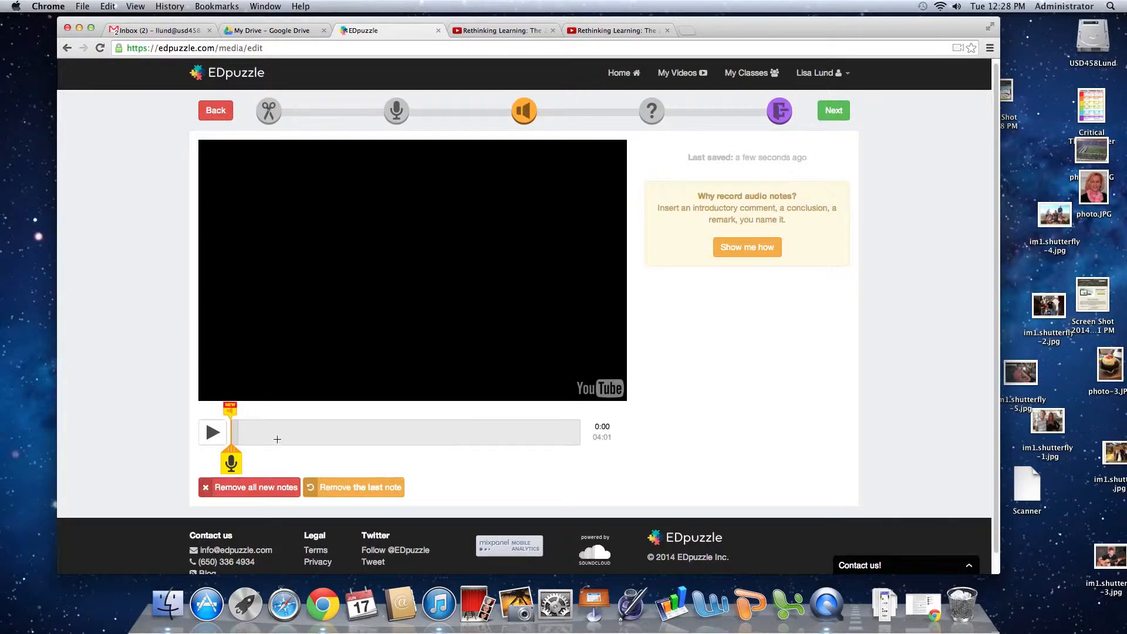
# Step: Position the audio note marker at 02:28 in the video and record a second note there
pyautogui.click(415, 440)
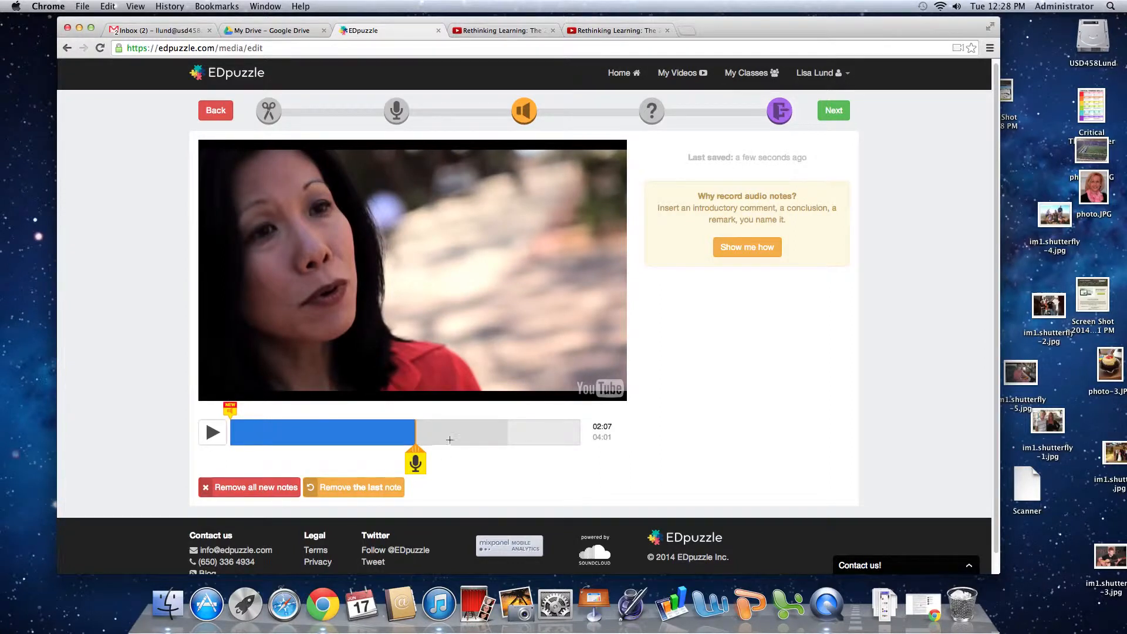
pyautogui.click(449, 440)
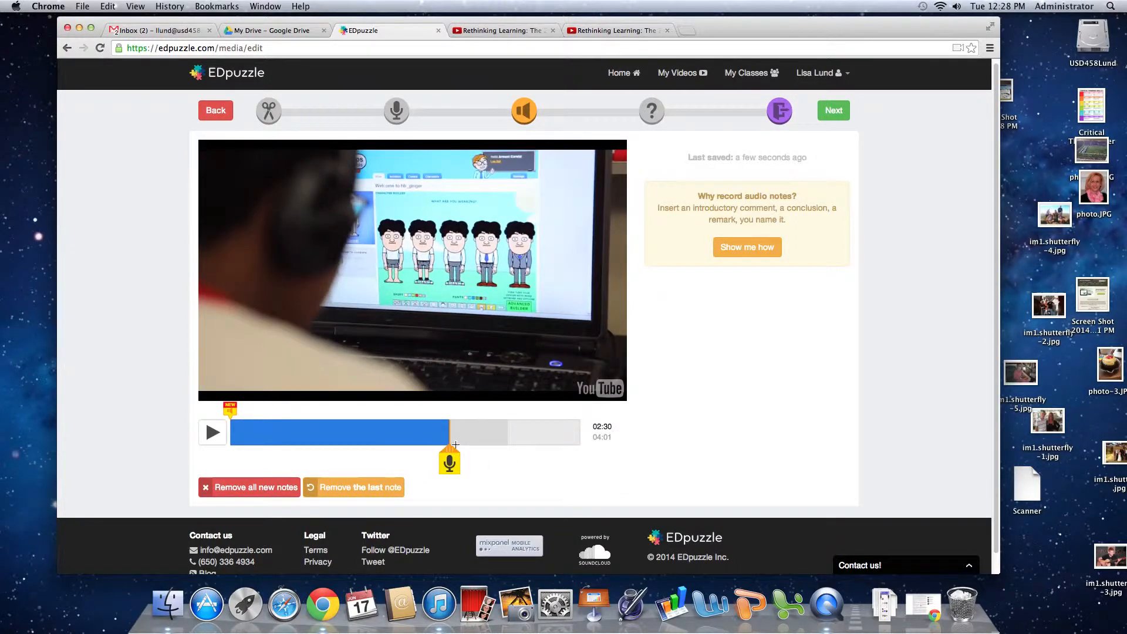
pyautogui.click(419, 444)
pyautogui.moveTo(420, 446)
pyautogui.mouseDown()
pyautogui.moveTo(366, 448)
pyautogui.moveTo(430, 450)
pyautogui.mouseUp()
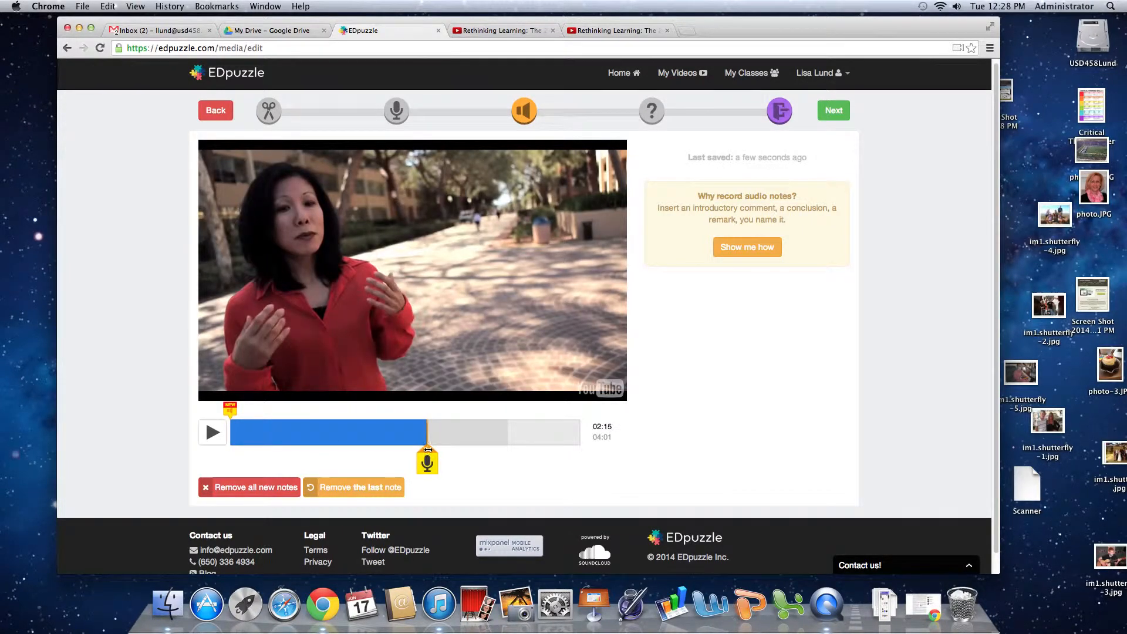
pyautogui.moveTo(430, 449); pyautogui.dragTo(447, 458)
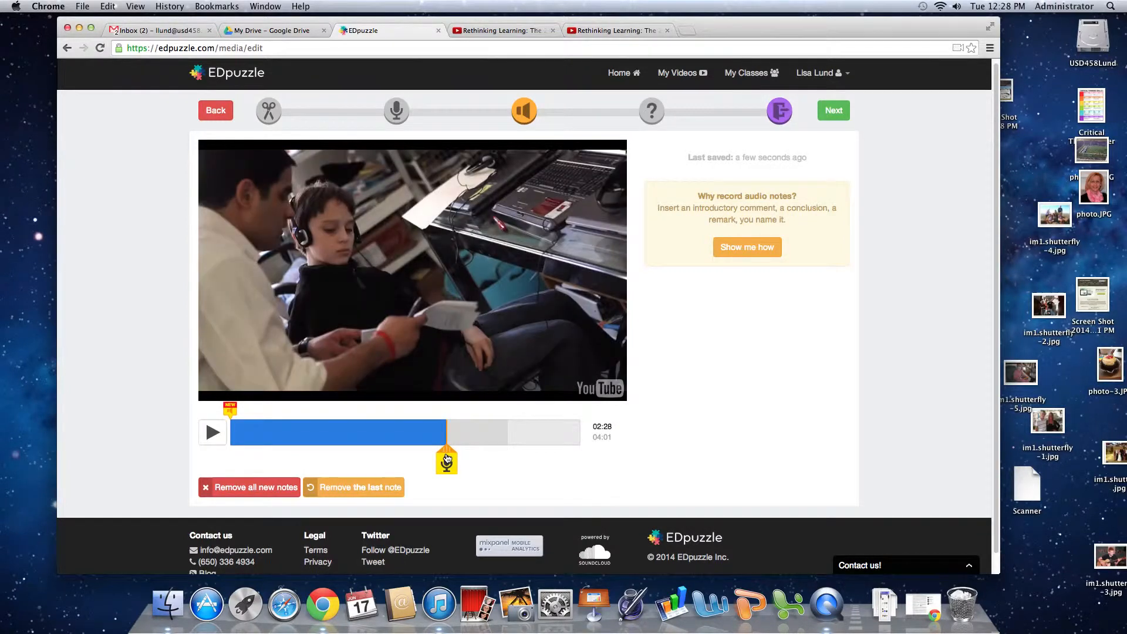
pyautogui.click(447, 466)
# Step: Proceed to the quiz stage, open a blank open-ended question at 0:02, and close it without adding anything
pyautogui.click(579, 442)
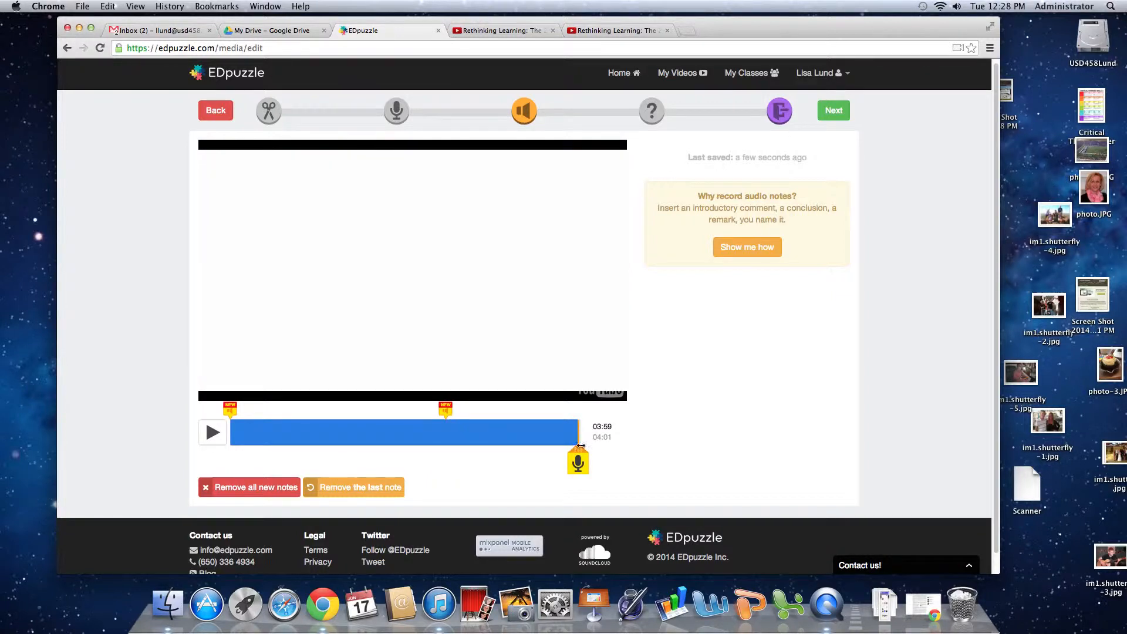
pyautogui.click(836, 111)
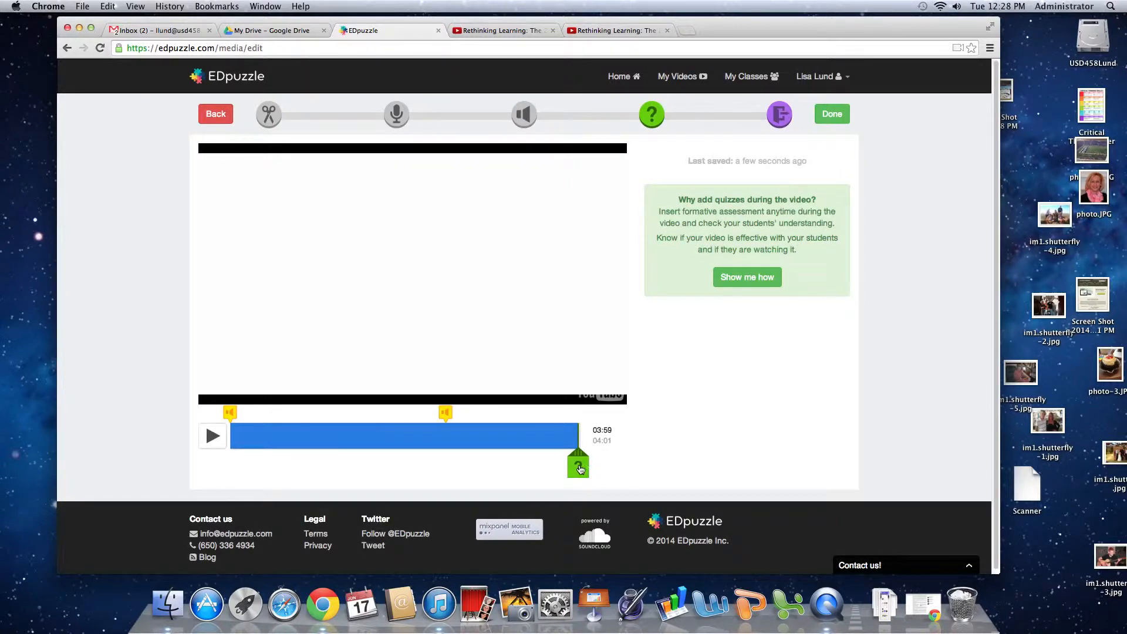
pyautogui.click(234, 445)
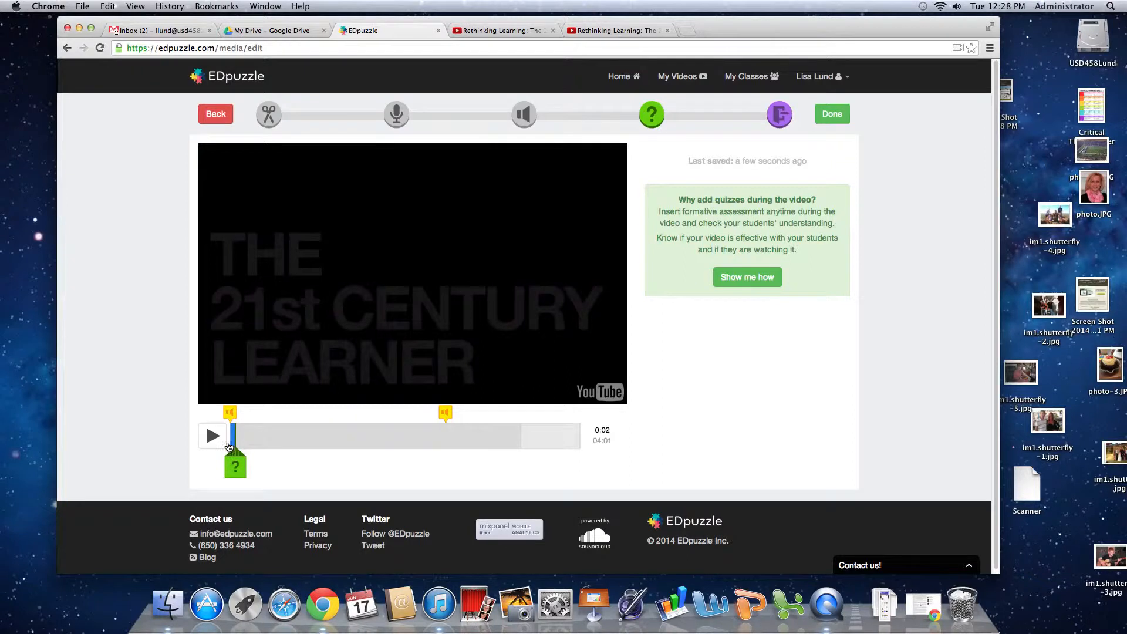
pyautogui.click(231, 449)
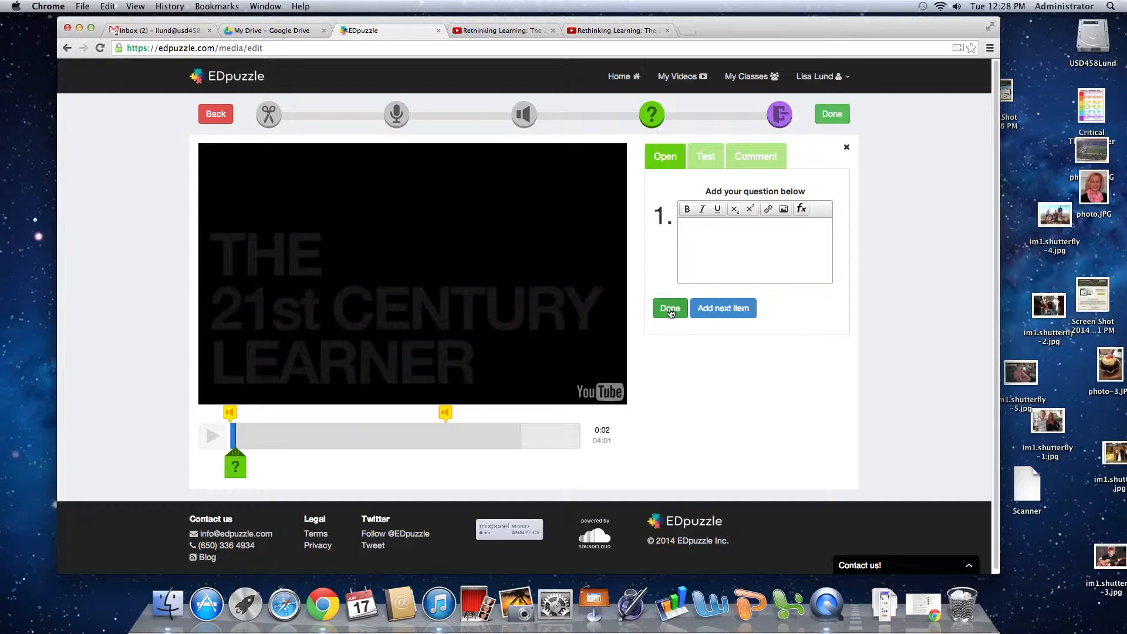
pyautogui.click(847, 148)
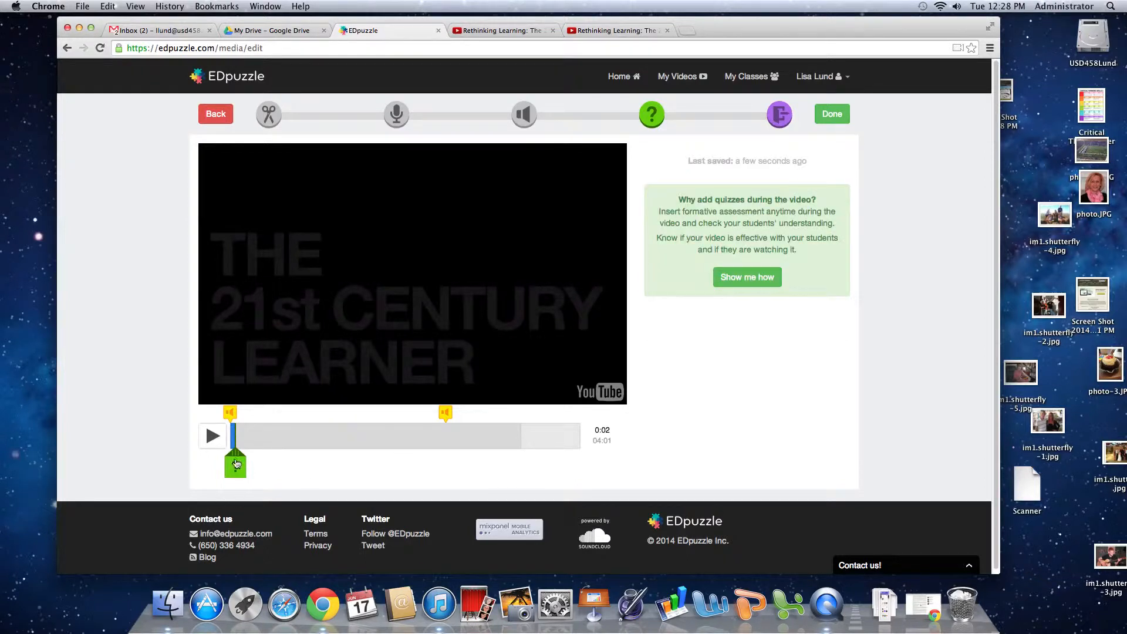
# Step: Start an open-ended question at 01:08 reading "Do you agree that "gamers" are motivated when they know the learning target in your classroom?"
pyautogui.moveTo(235, 441); pyautogui.dragTo(307, 443)
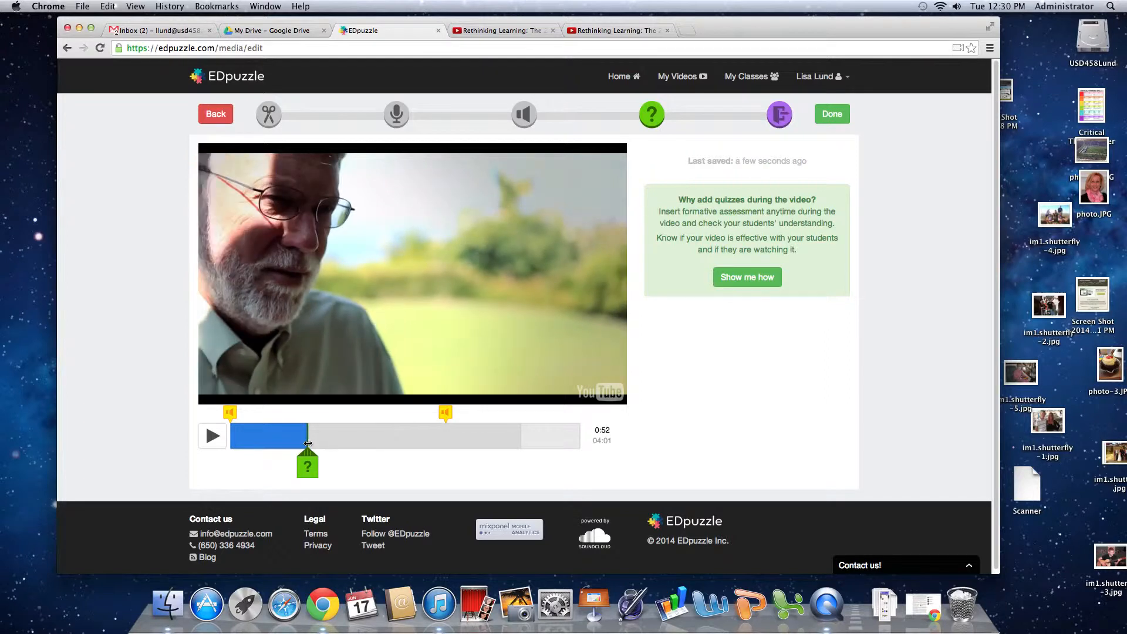
pyautogui.click(215, 440)
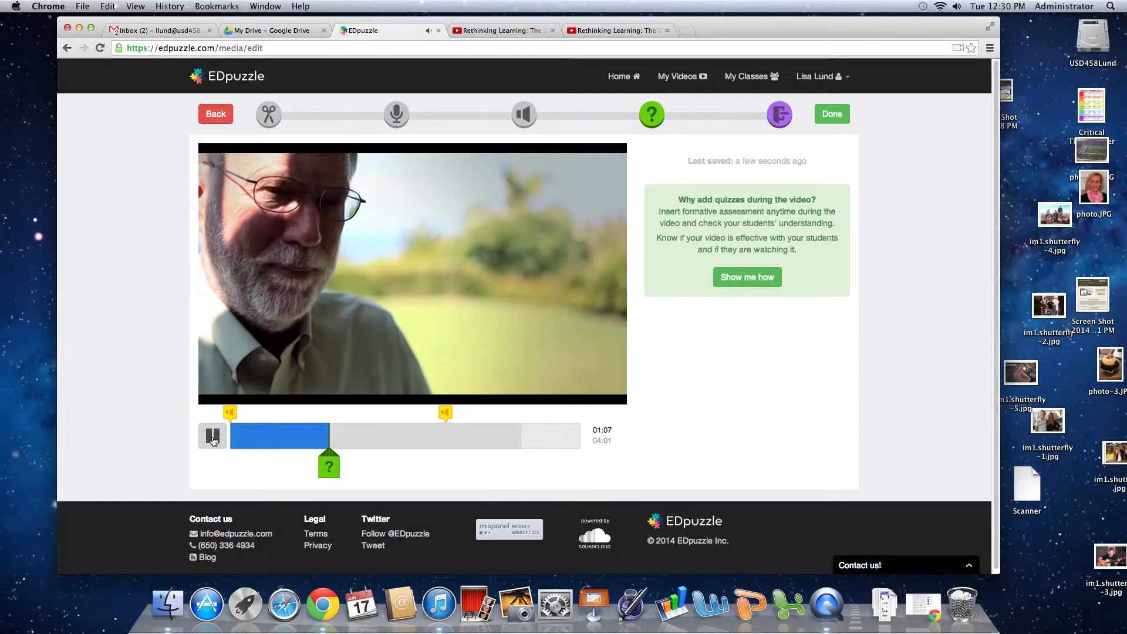
pyautogui.click(214, 437)
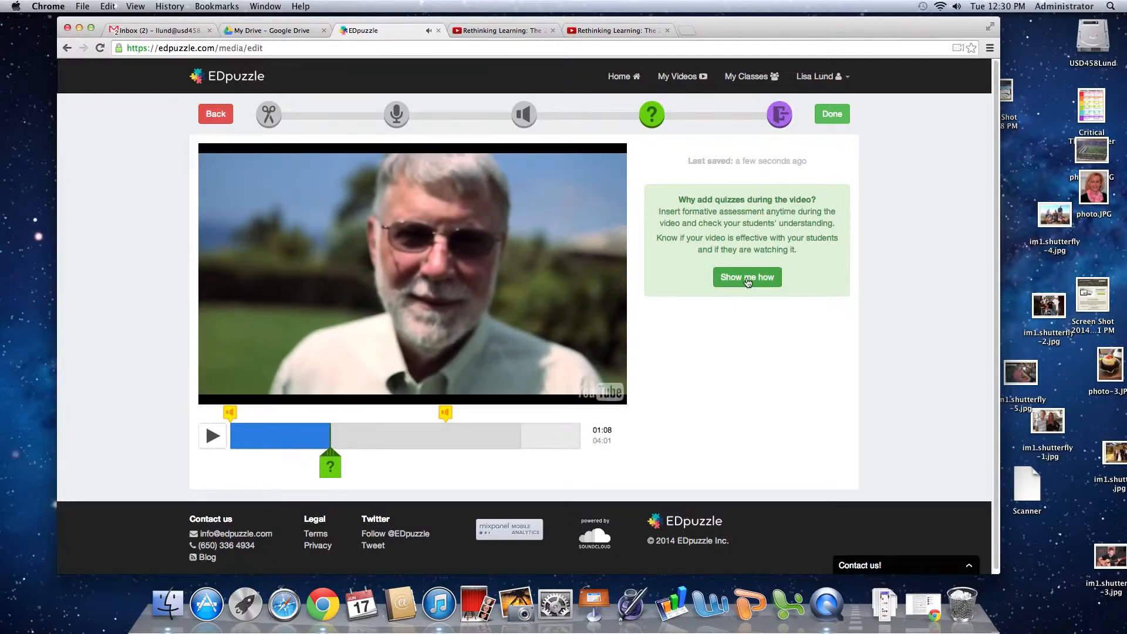
pyautogui.click(332, 470)
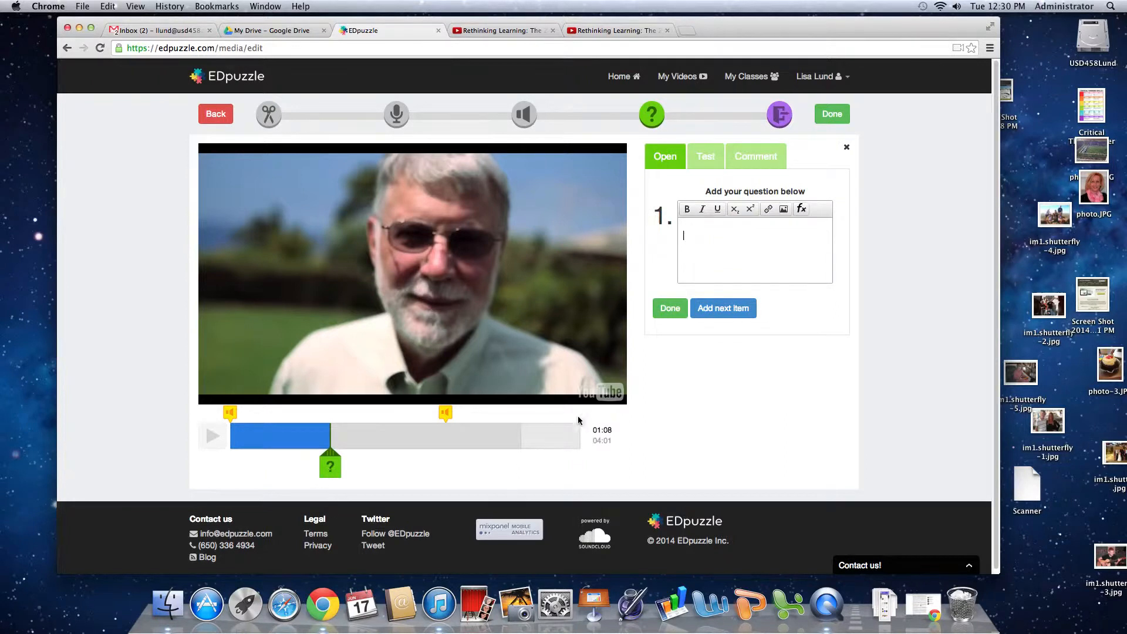
pyautogui.write('Do you agree that "ga')
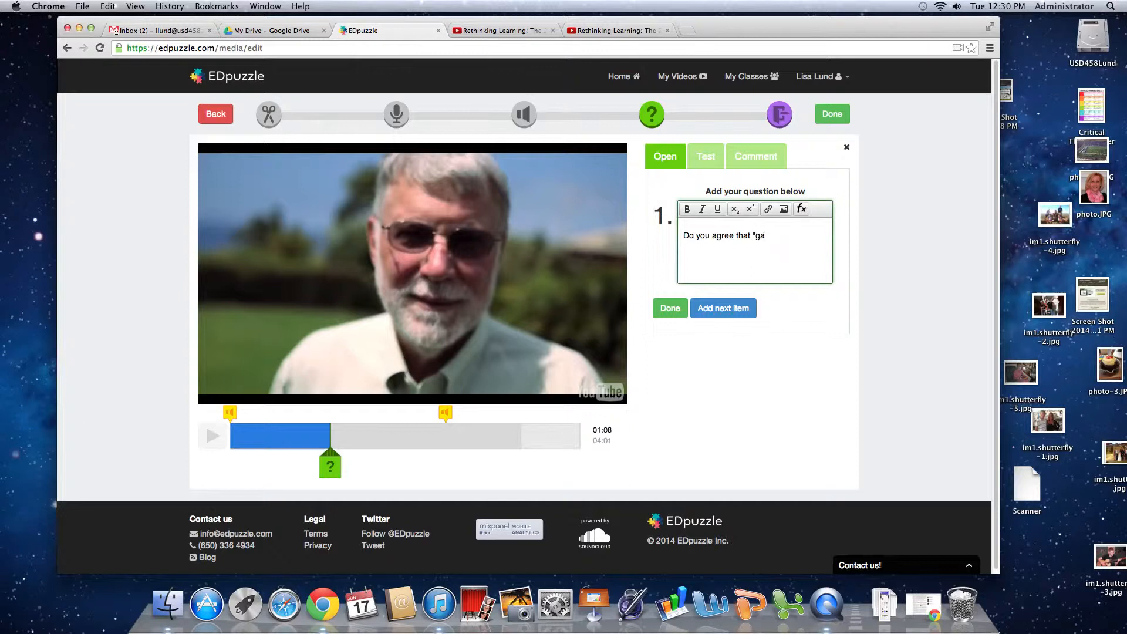
pyautogui.write('mers" are motivated when they kno')
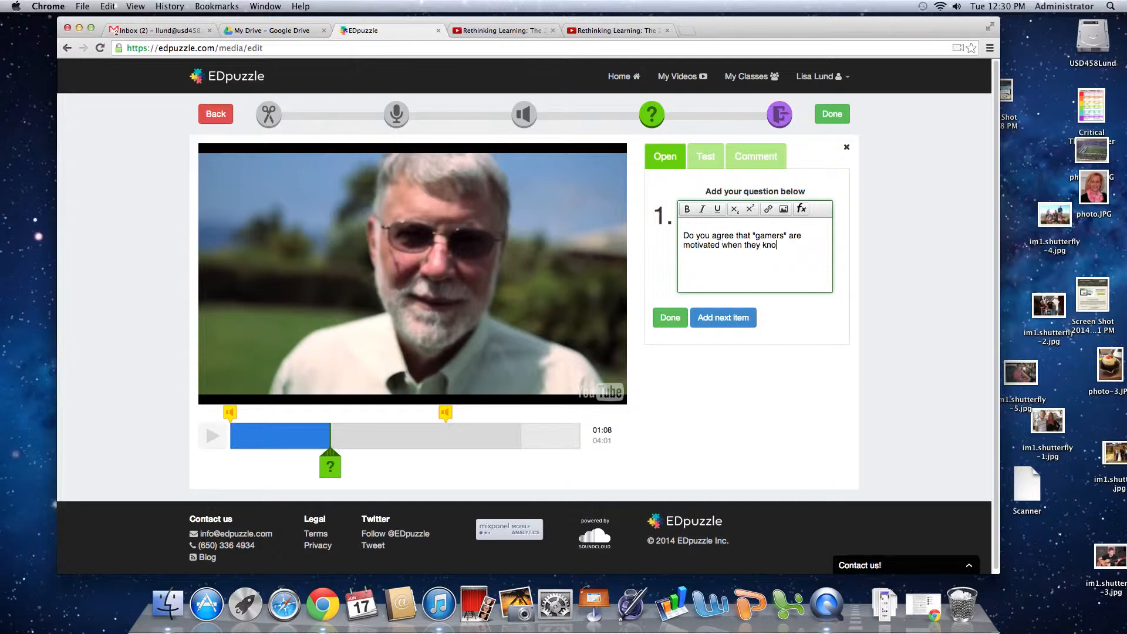
pyautogui.write('w the learning tar')
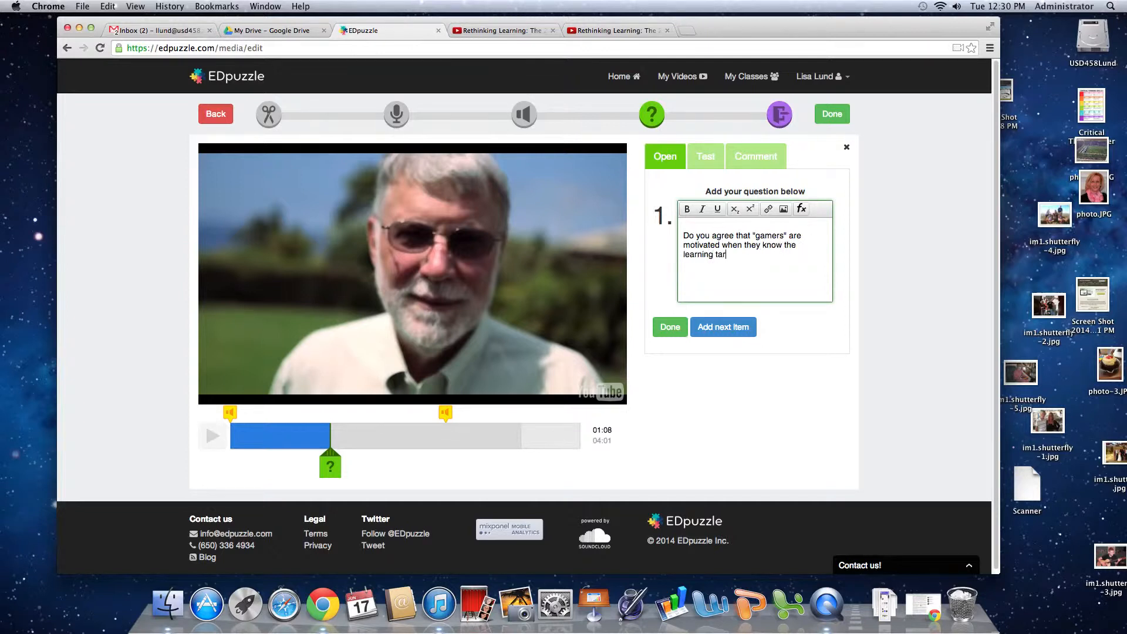
pyautogui.write('get in your classroom?')
# Step: Start a second question item at the same point, try to finish it blank, and close the question editor
pyautogui.click(720, 328)
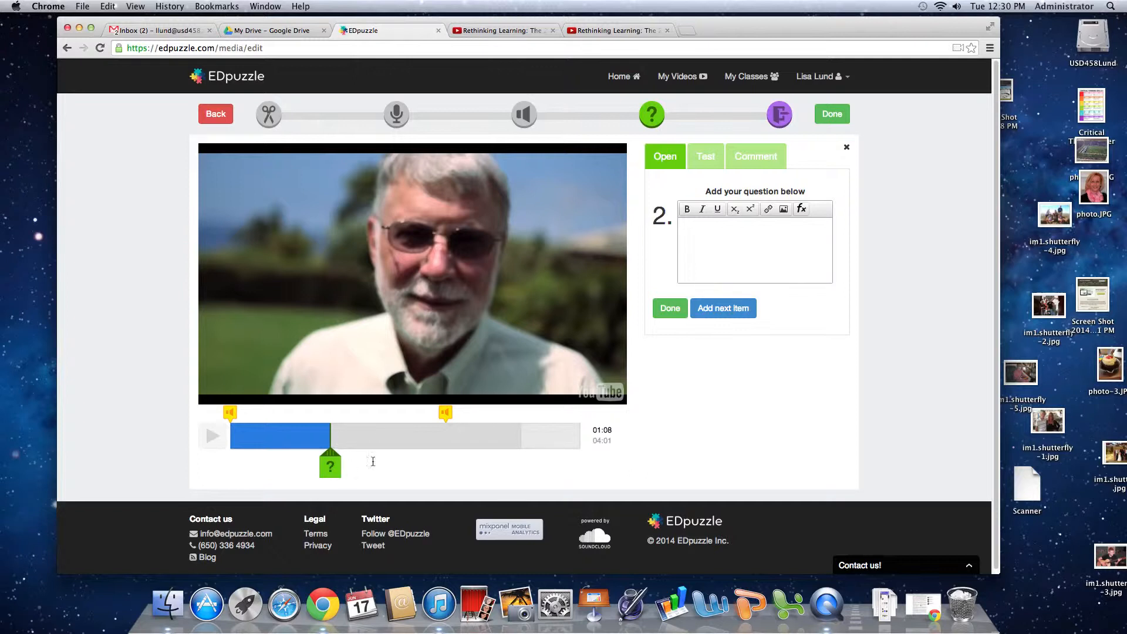
pyautogui.click(668, 316)
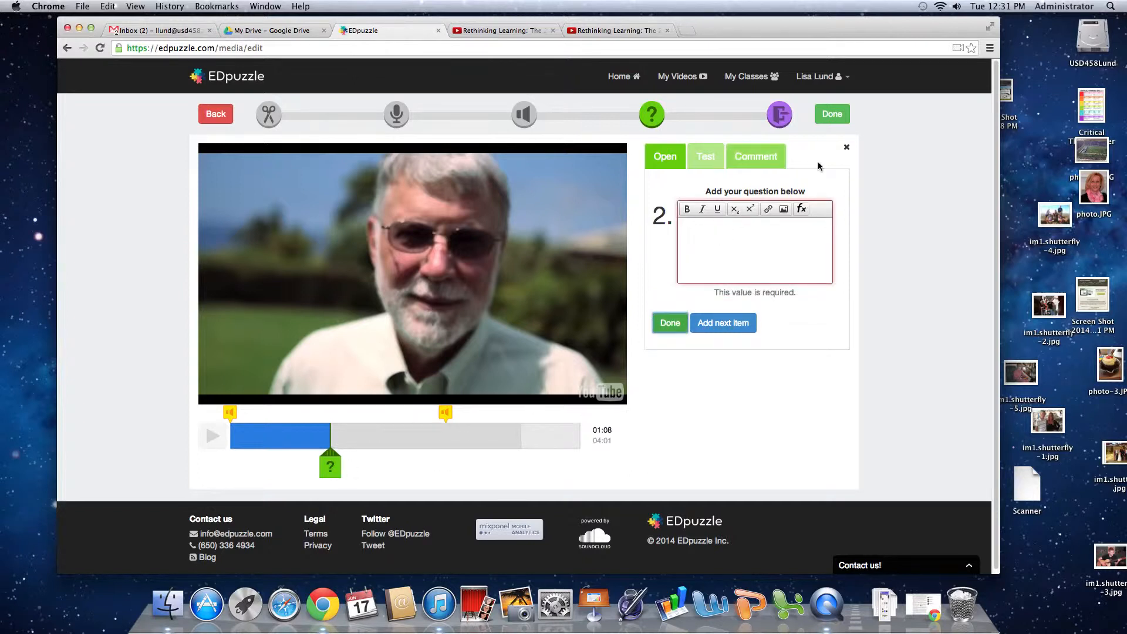
pyautogui.click(848, 149)
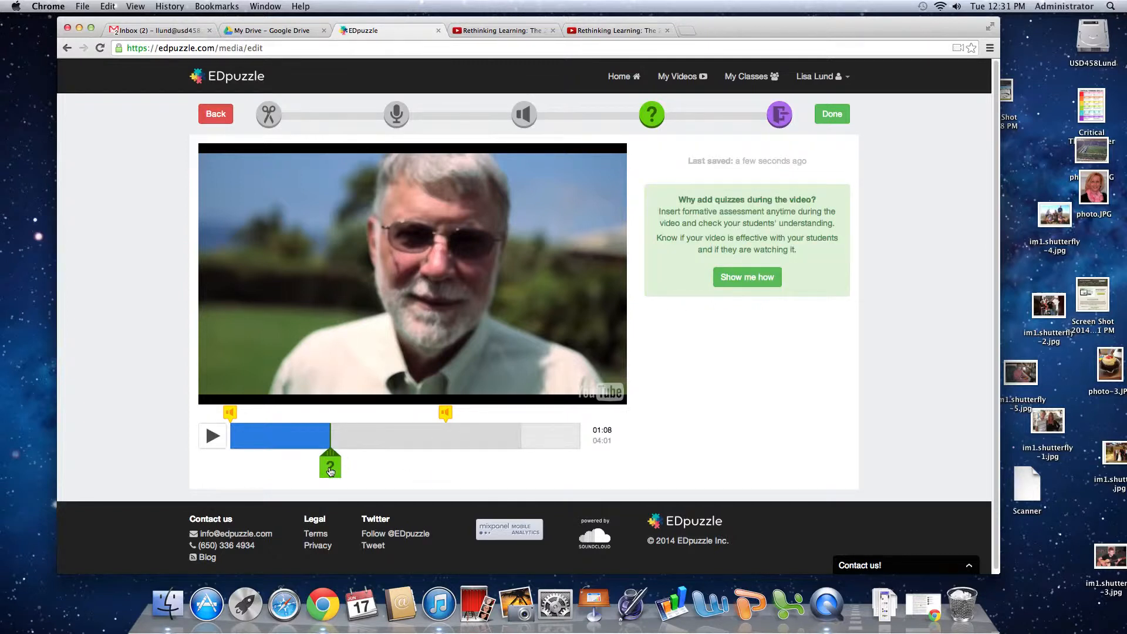
# Step: Add an open-ended question at 01:34 reading "Do you agree that student's are not born digitally natives? Why or Why not?"
pyautogui.moveTo(329, 438)
pyautogui.mouseDown()
pyautogui.moveTo(536, 436)
pyautogui.moveTo(339, 436)
pyautogui.mouseUp()
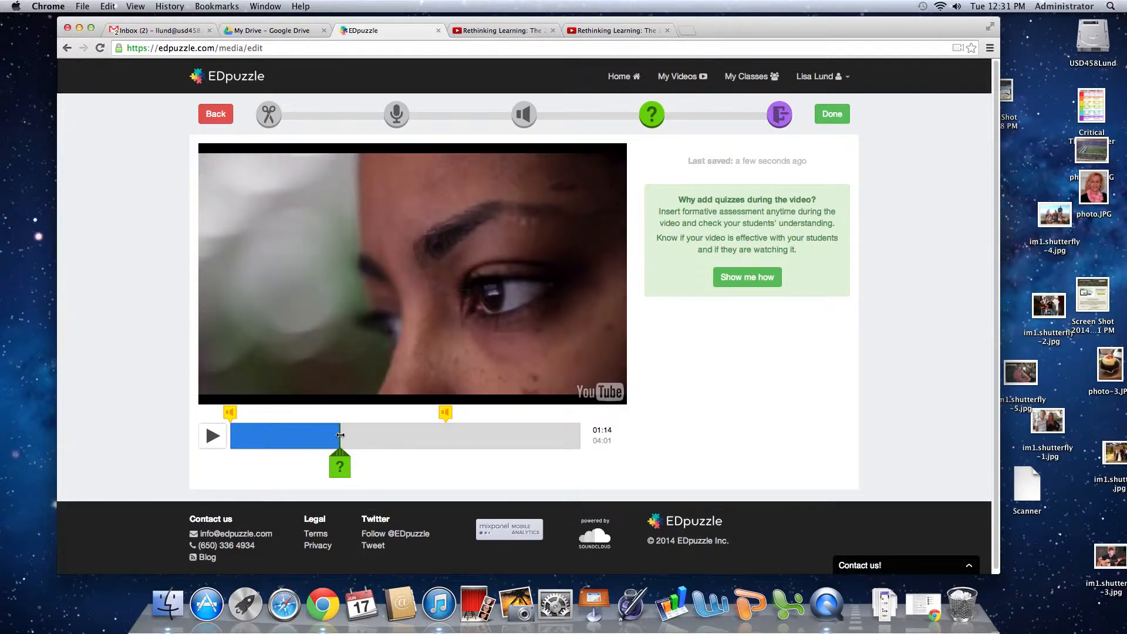
pyautogui.click(213, 436)
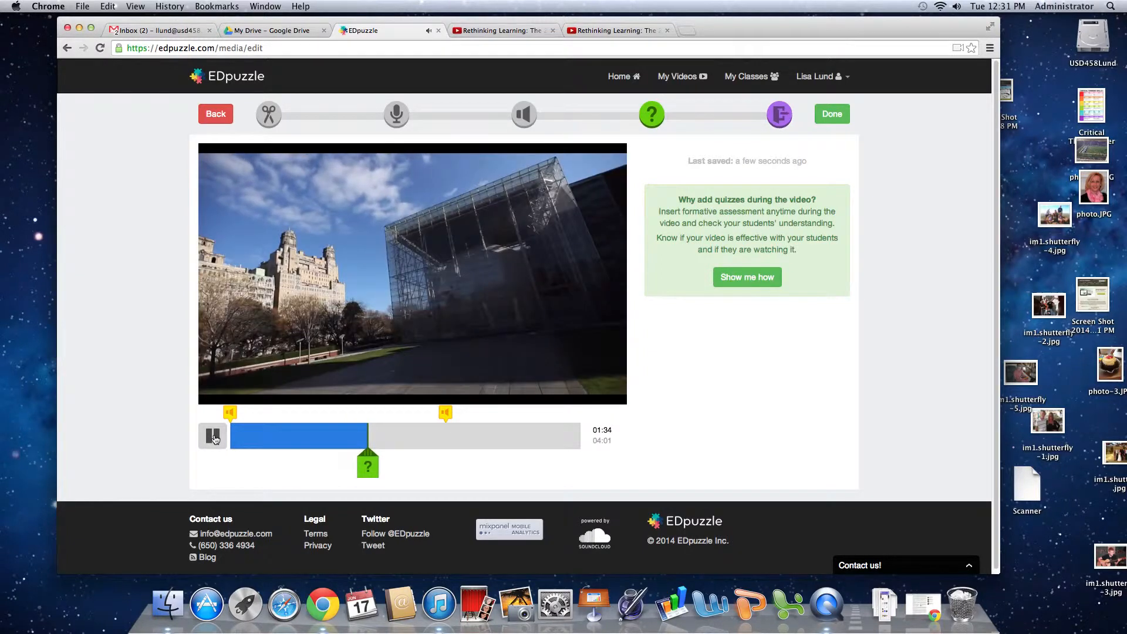
pyautogui.click(213, 436)
pyautogui.click(367, 468)
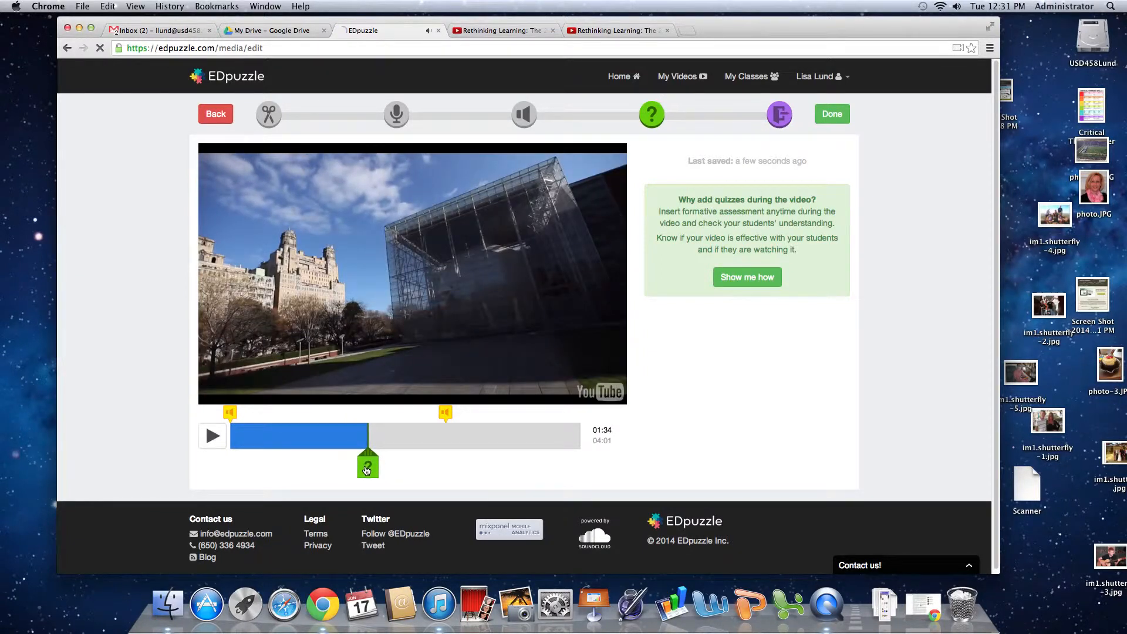
pyautogui.write('Do you agree that')
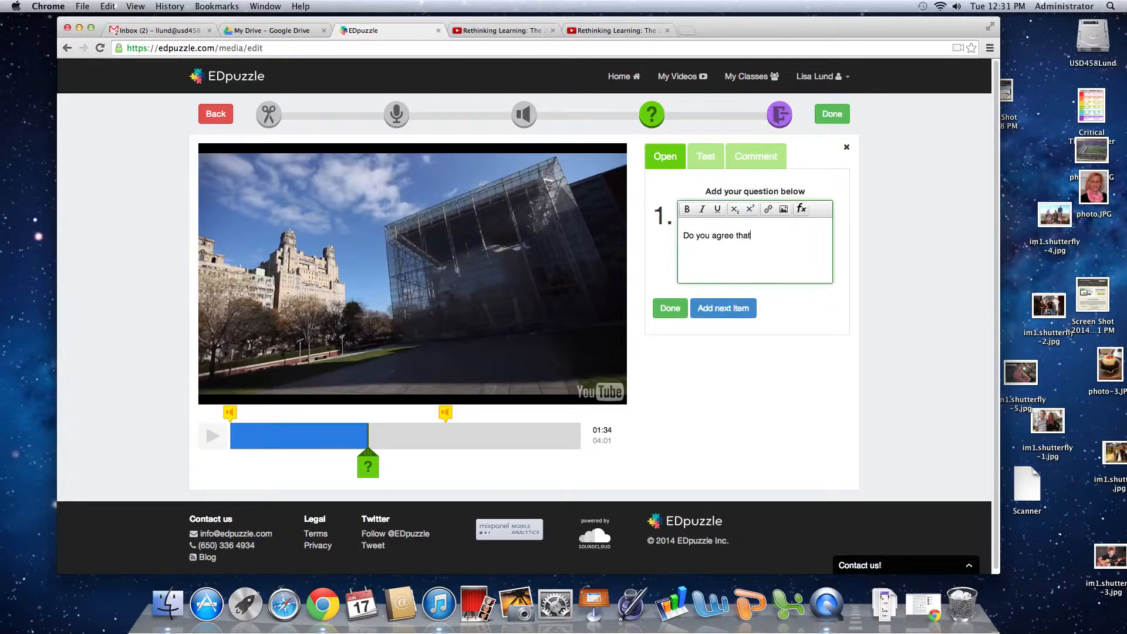
pyautogui.write(" student's are not born digitally natives?")
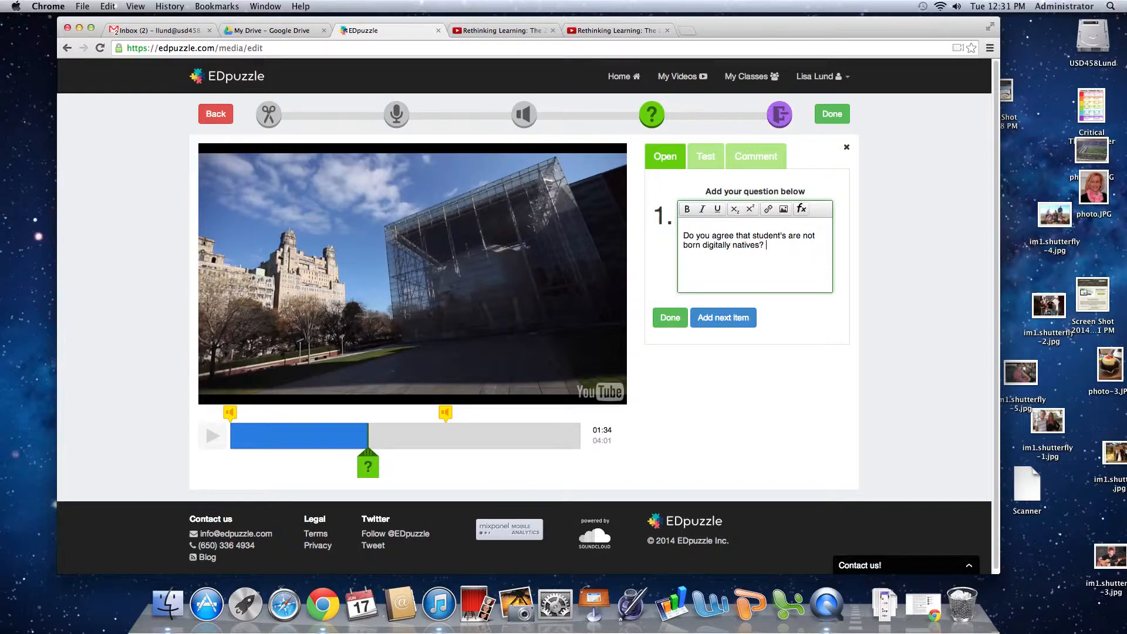
pyautogui.write('  Why or Why not?')
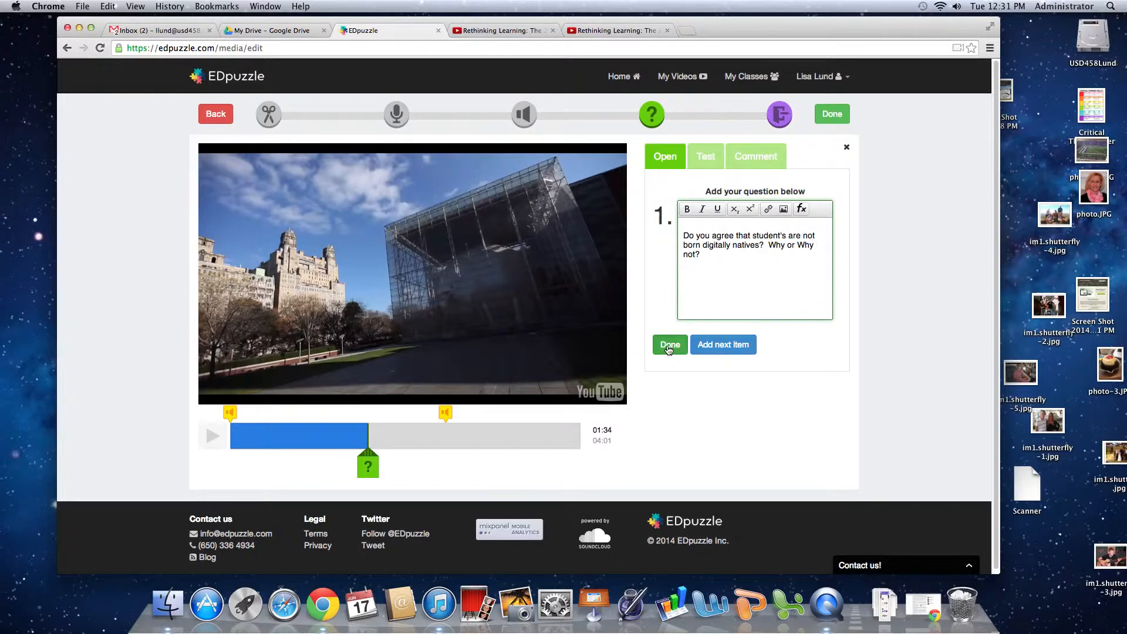
pyautogui.click(670, 350)
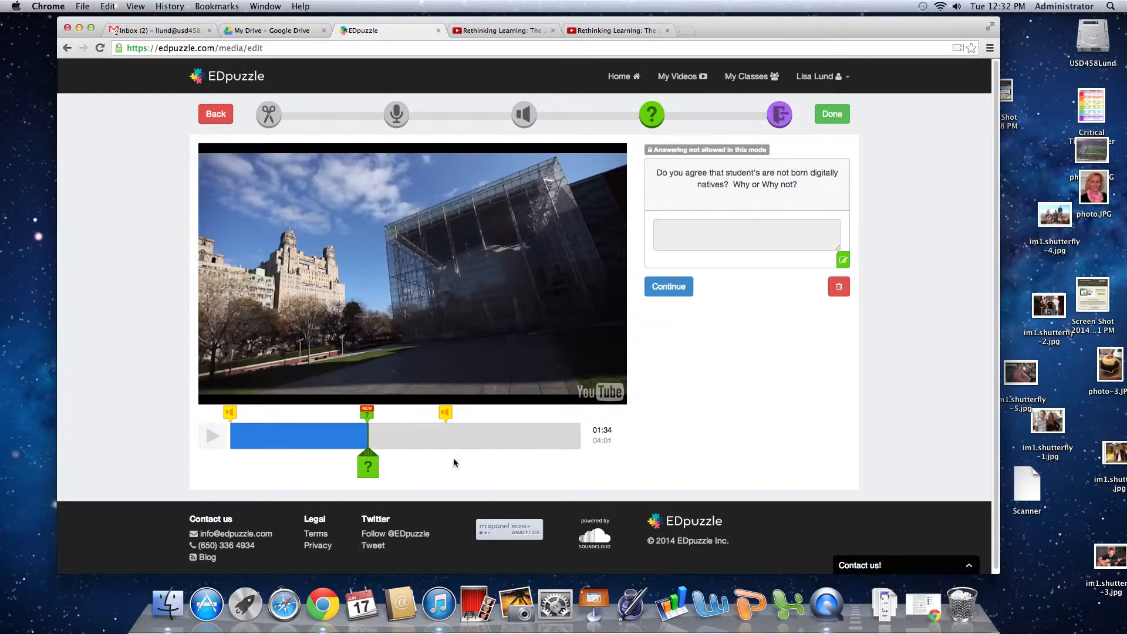
# Step: Add an open-ended question near the video's end, at about 03:52, reading "How can we meld formal and informal learning?"
pyautogui.click(676, 292)
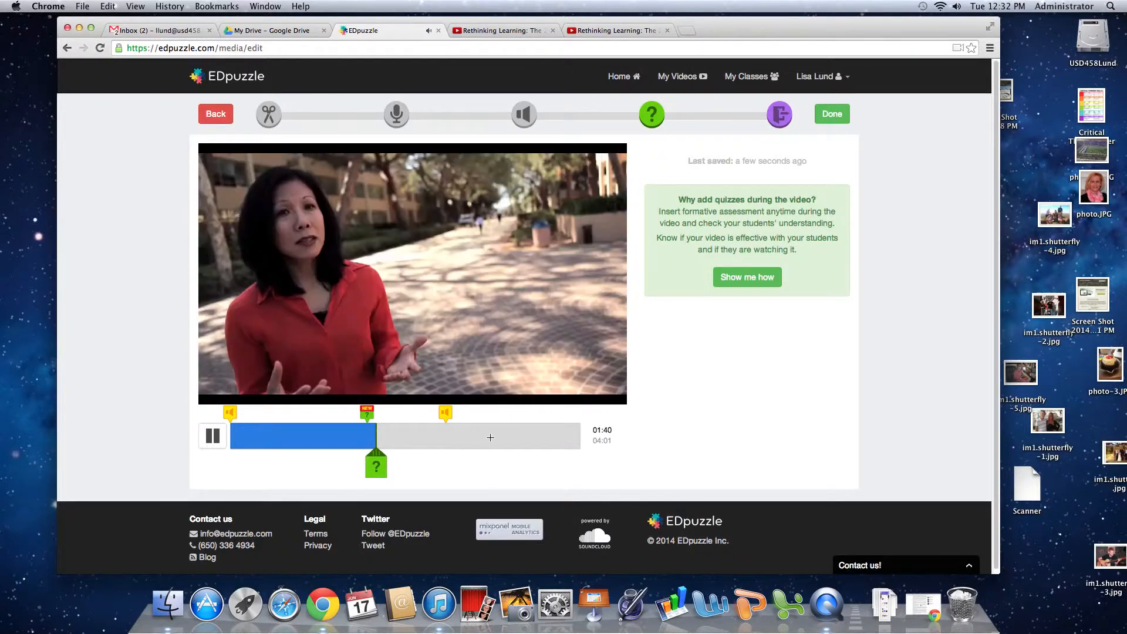
pyautogui.moveTo(376, 435); pyautogui.dragTo(492, 441)
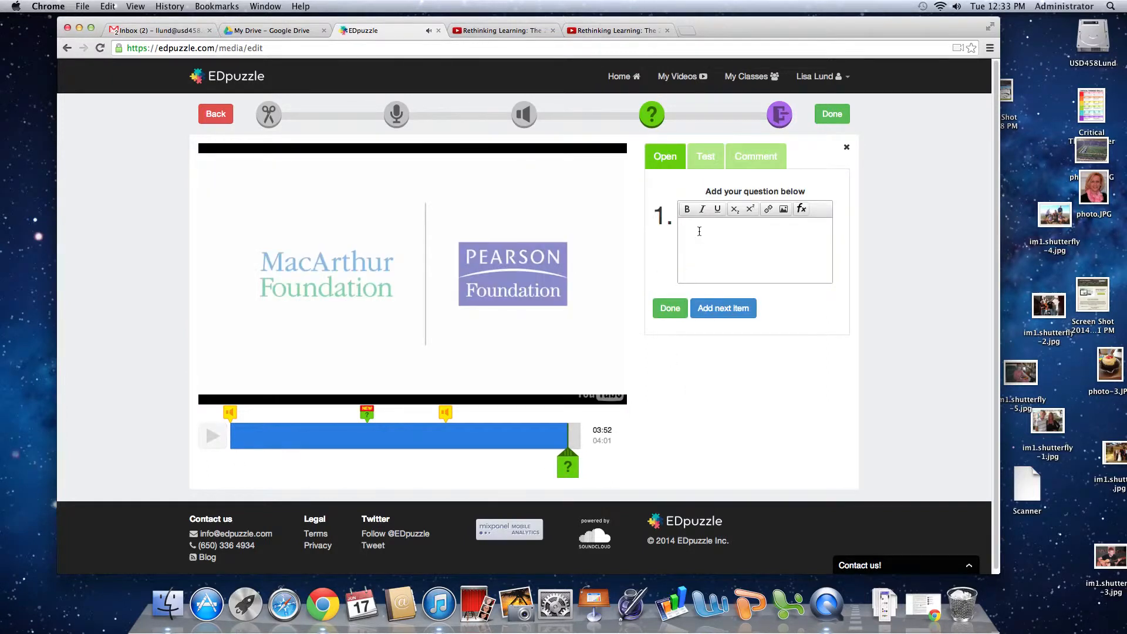
pyautogui.write('How can')
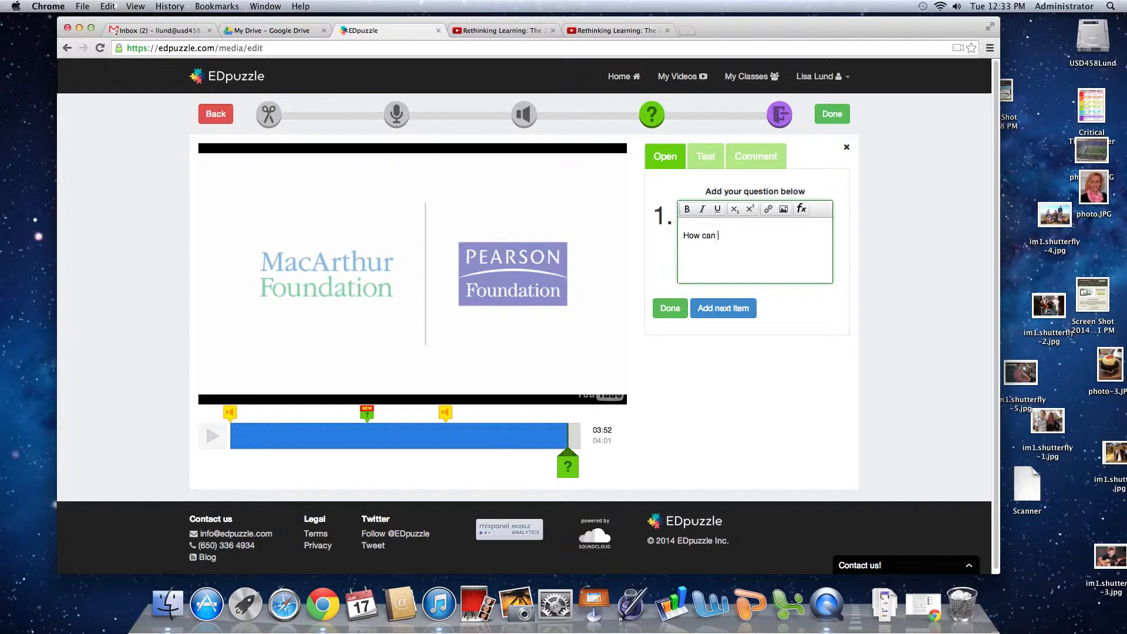
pyautogui.write('mal and informal learning?')
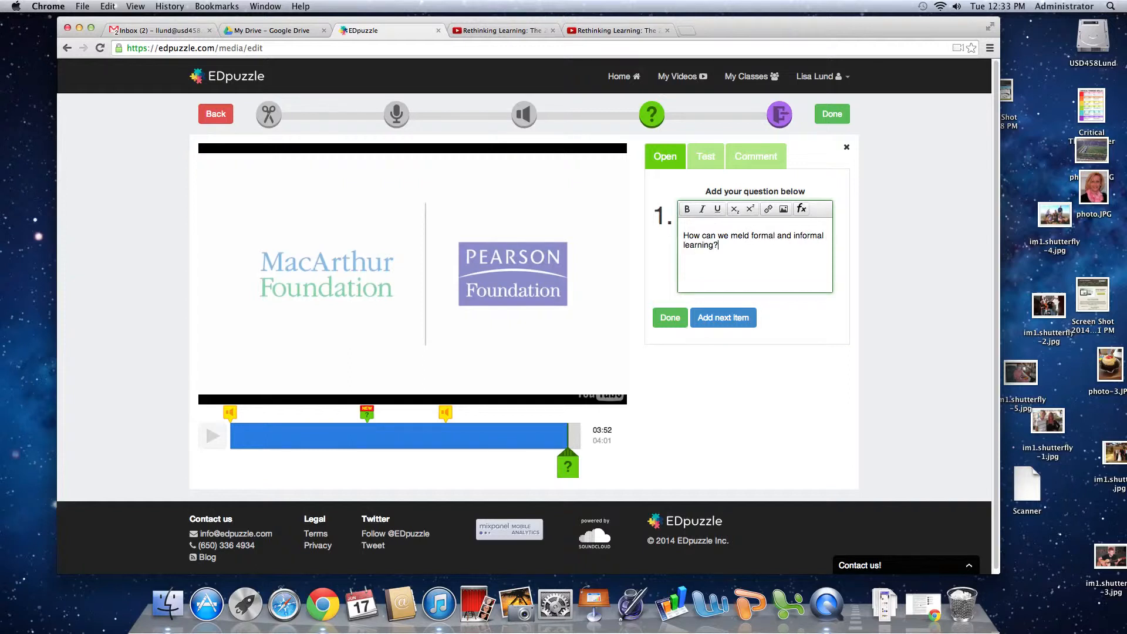
pyautogui.click(666, 318)
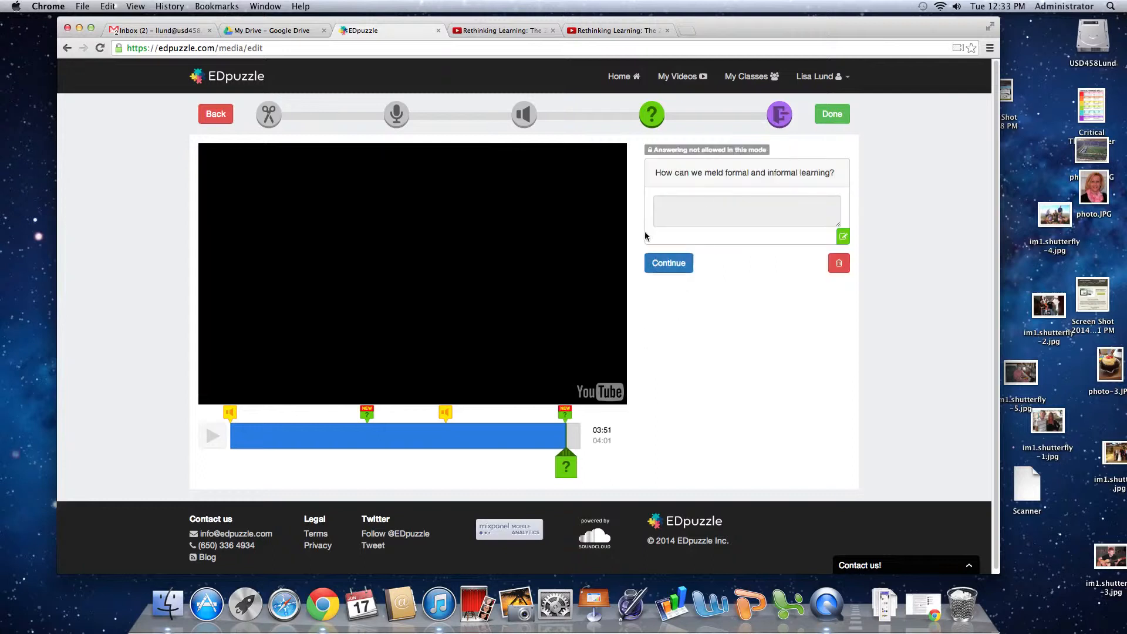
pyautogui.click(670, 266)
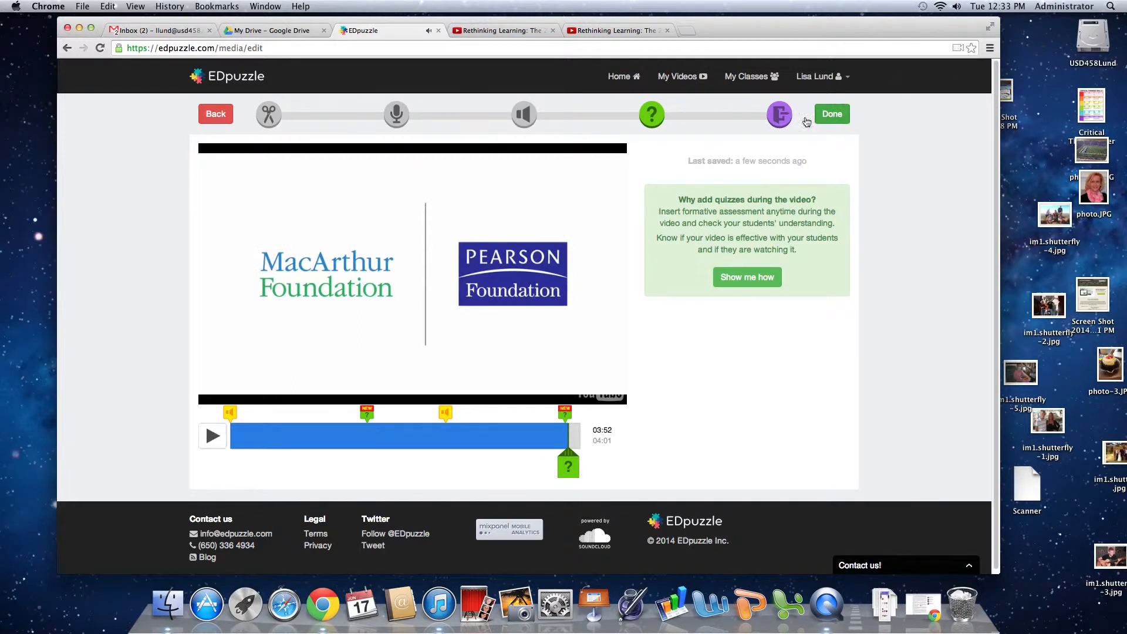
# Step: Save the finished lesson with its title and English as language, and assign it to Math - Hour 1 with Prevent skipping on
pyautogui.click(831, 113)
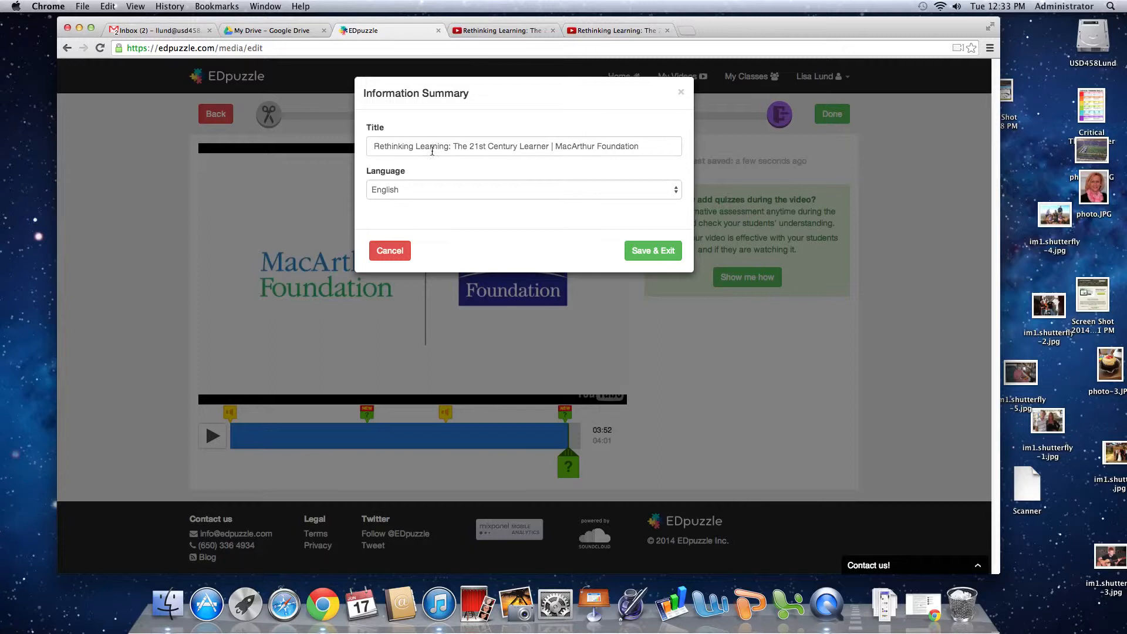
pyautogui.click(653, 251)
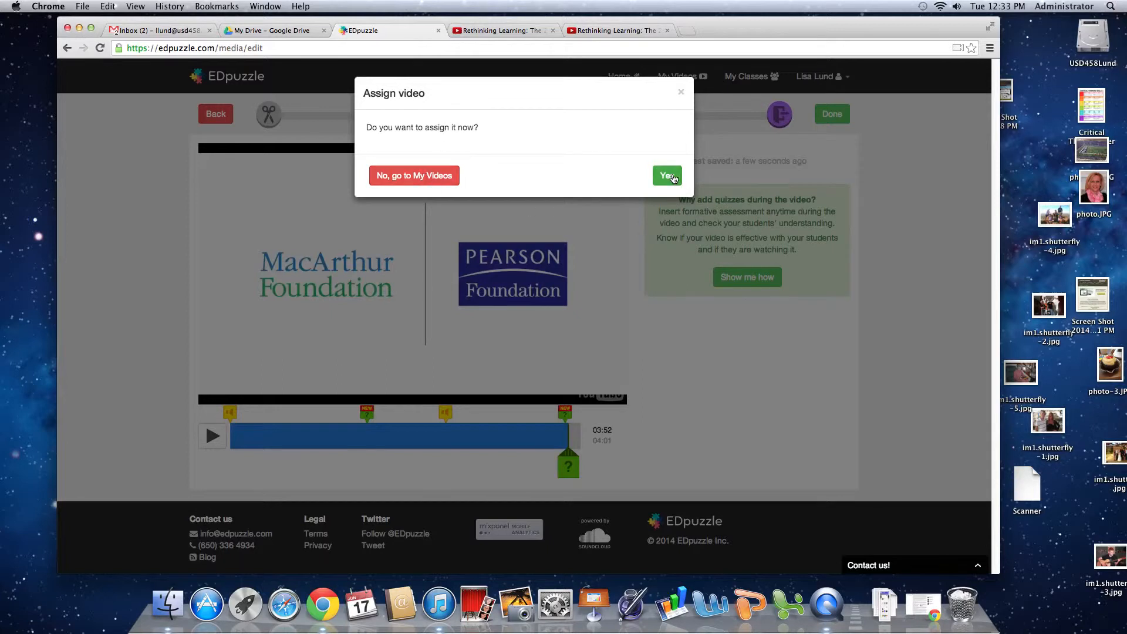
pyautogui.click(670, 176)
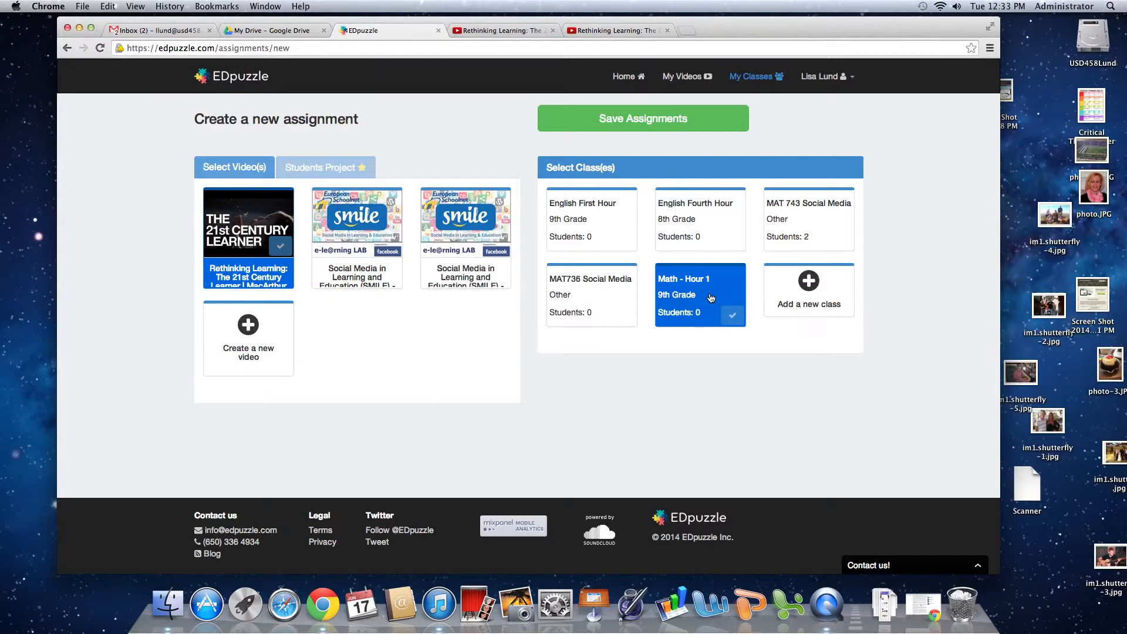
pyautogui.click(643, 121)
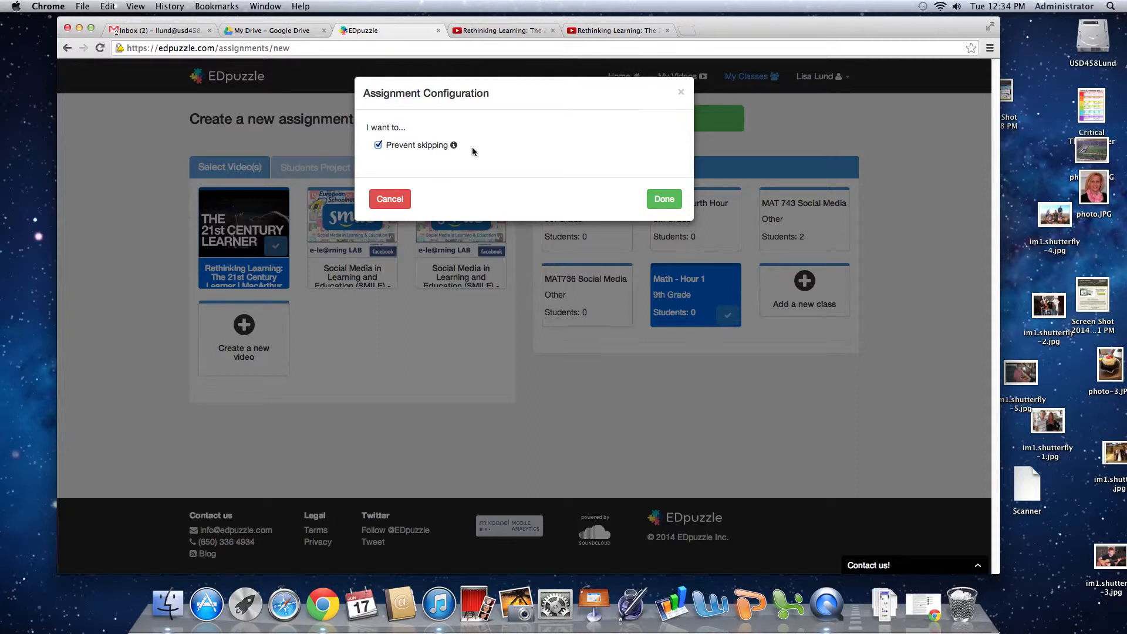
pyautogui.click(666, 200)
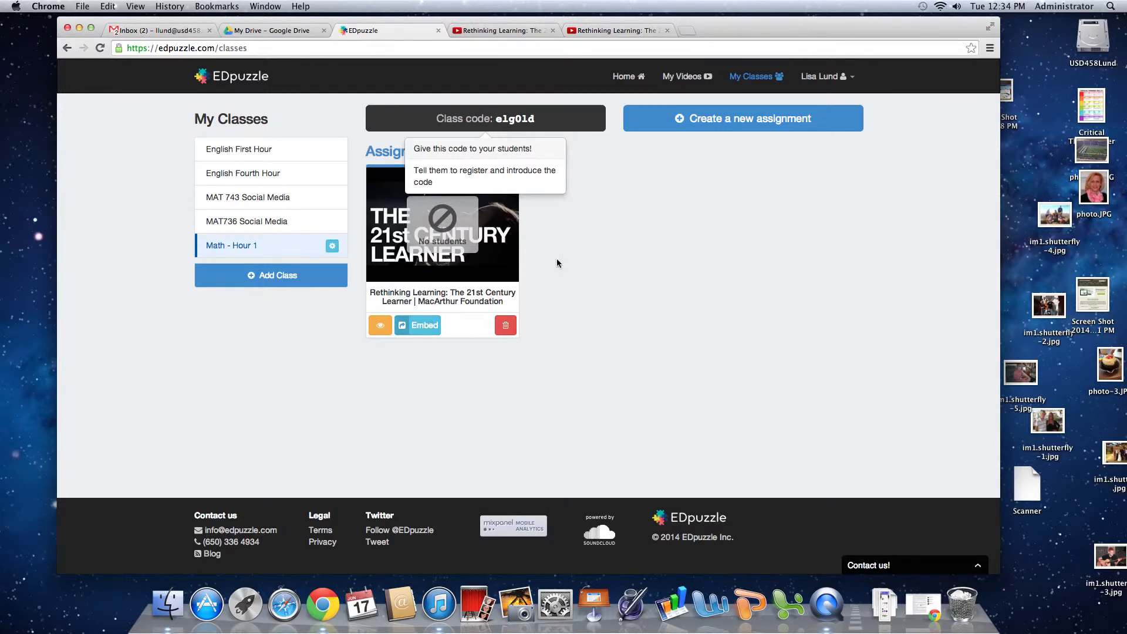
# Step: Examine the new assignment's embed code, size choices and share options, and close the dialog
pyautogui.click(426, 326)
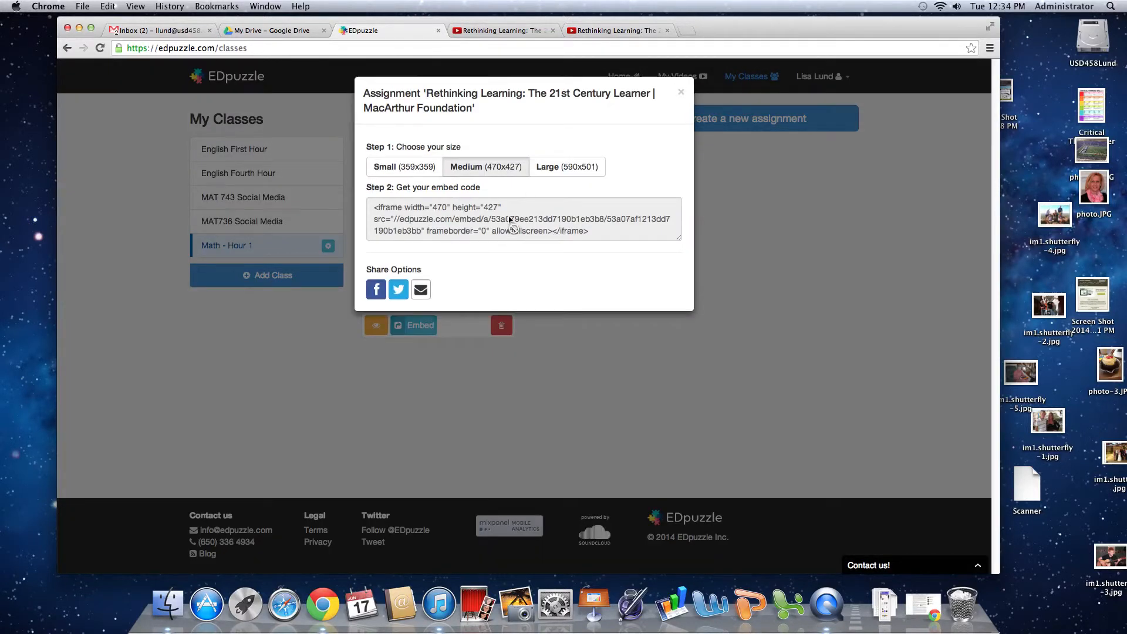
pyautogui.click(681, 95)
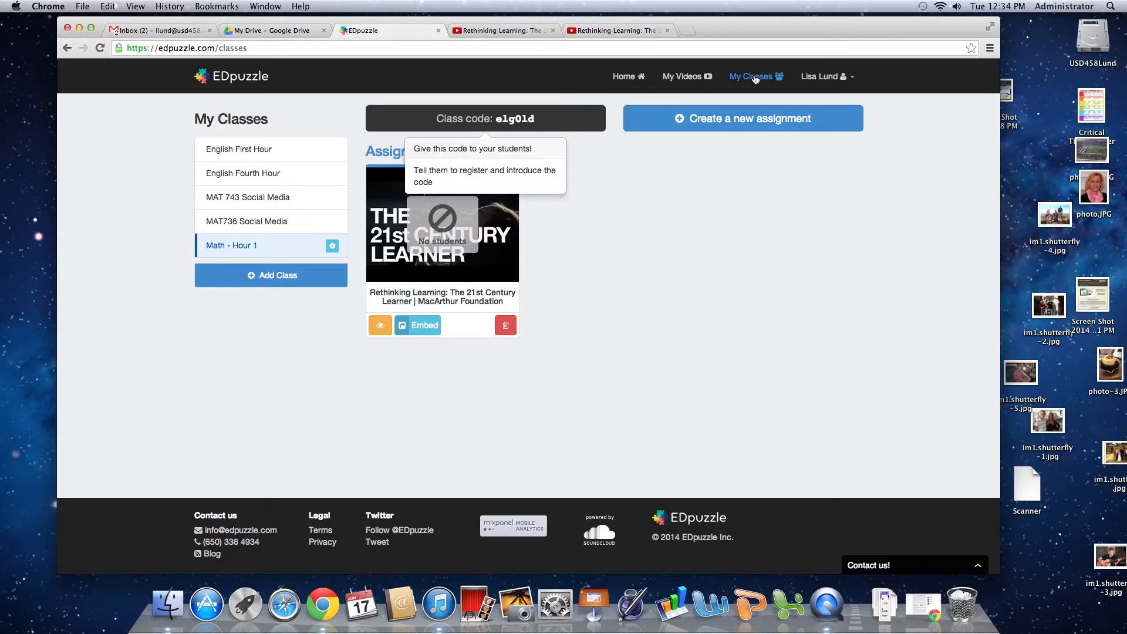
# Step: Go to the home page and review the student and completion overview of the latest assignments
pyautogui.click(627, 77)
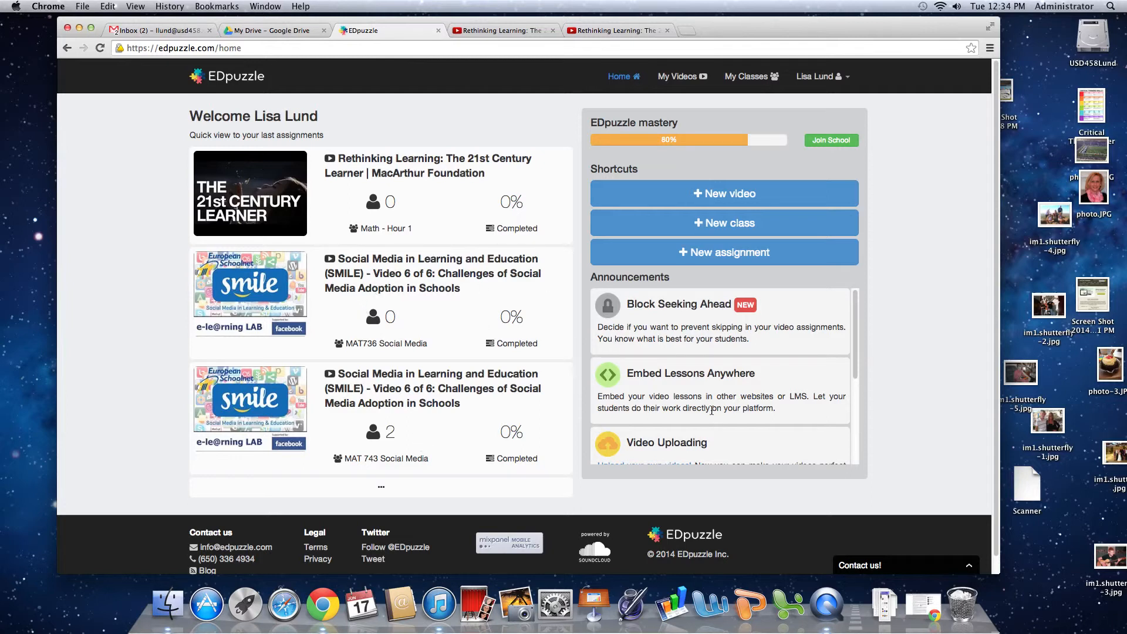
pyautogui.scroll(-5, 709, 409)
pyautogui.scroll(5, 709, 407)
pyautogui.scroll(-1, 427, 452)
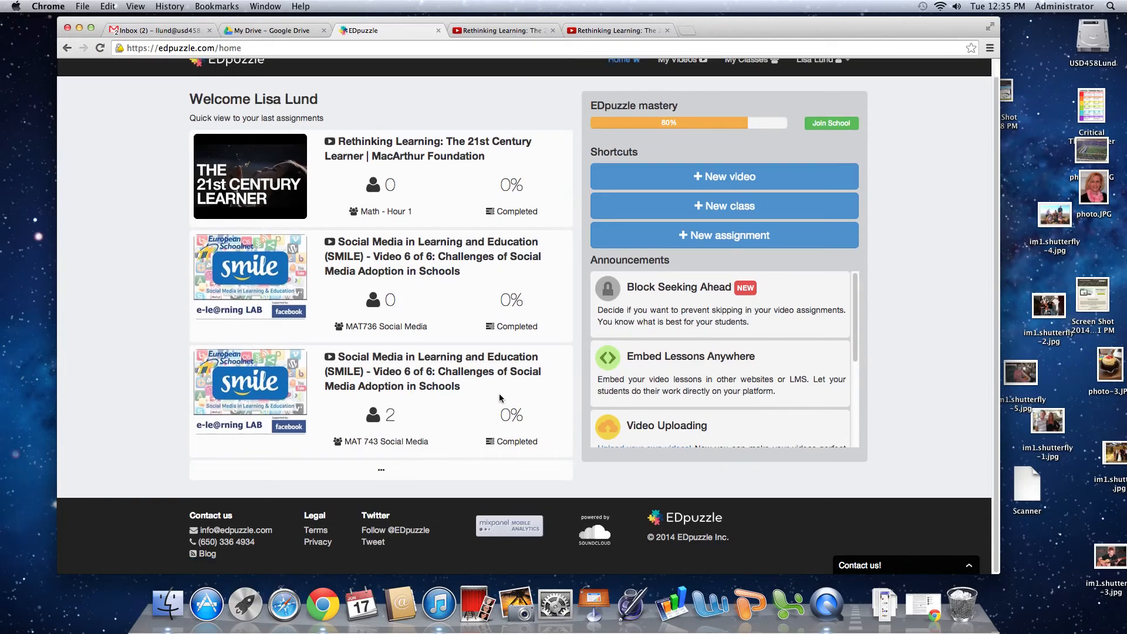
pyautogui.scroll(1, 441, 222)
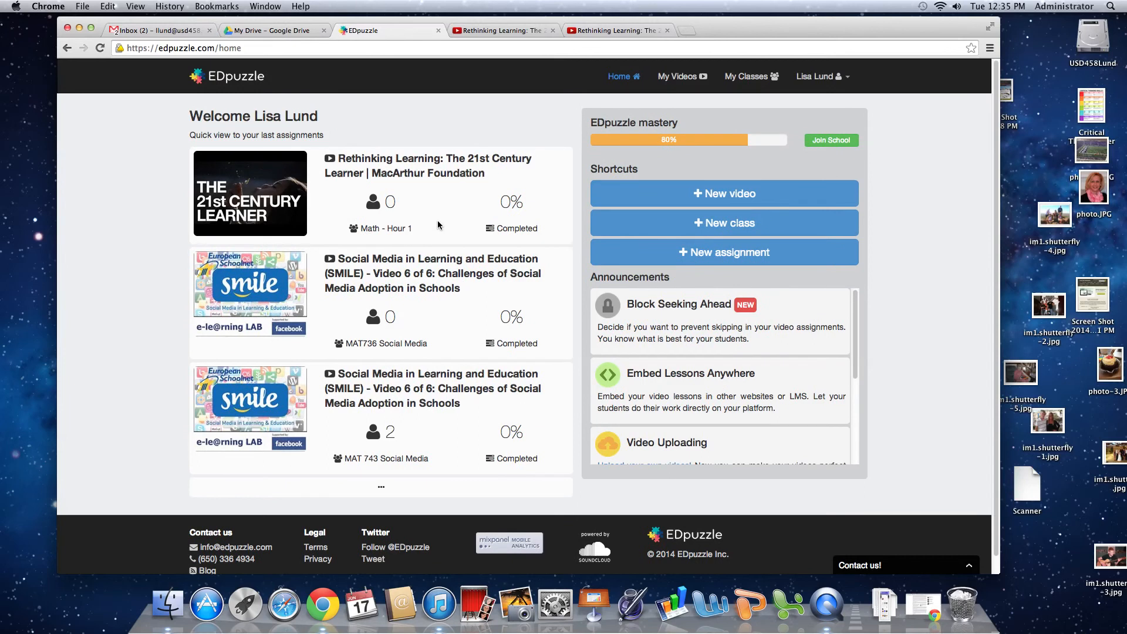